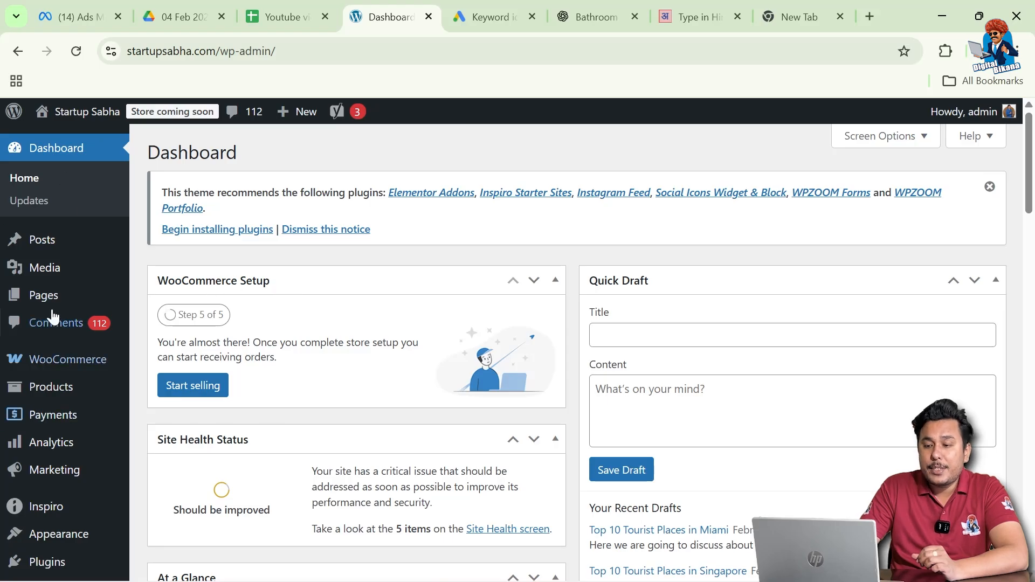
Open the store's coupon list and start adding a new coupon
mouse_move(51, 474)
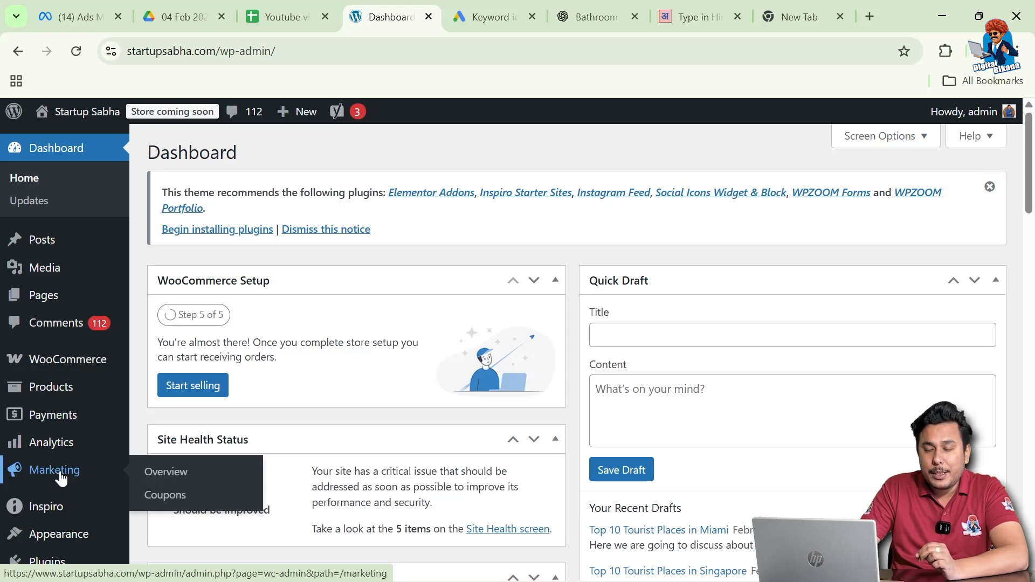
click(178, 500)
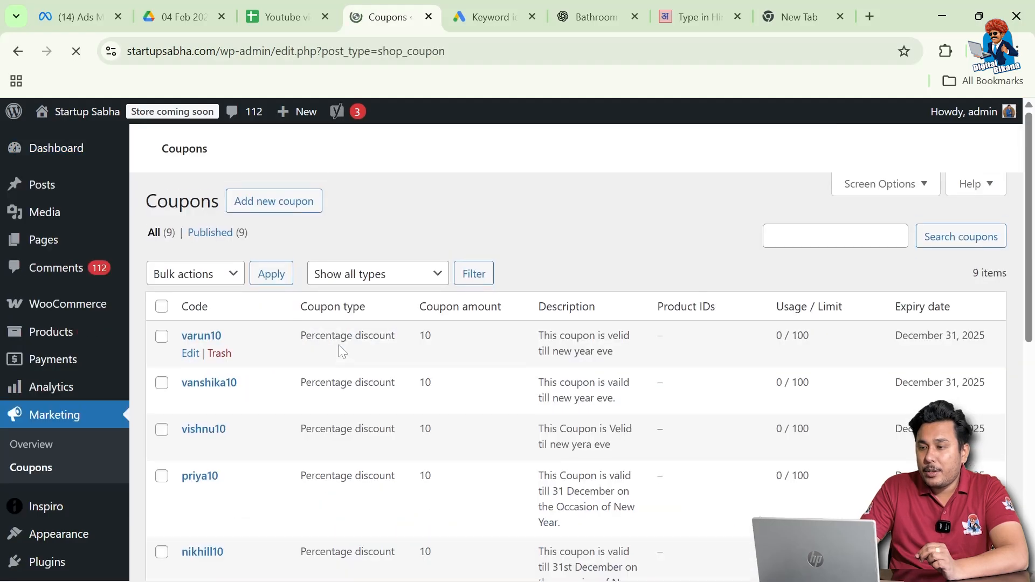
click(302, 205)
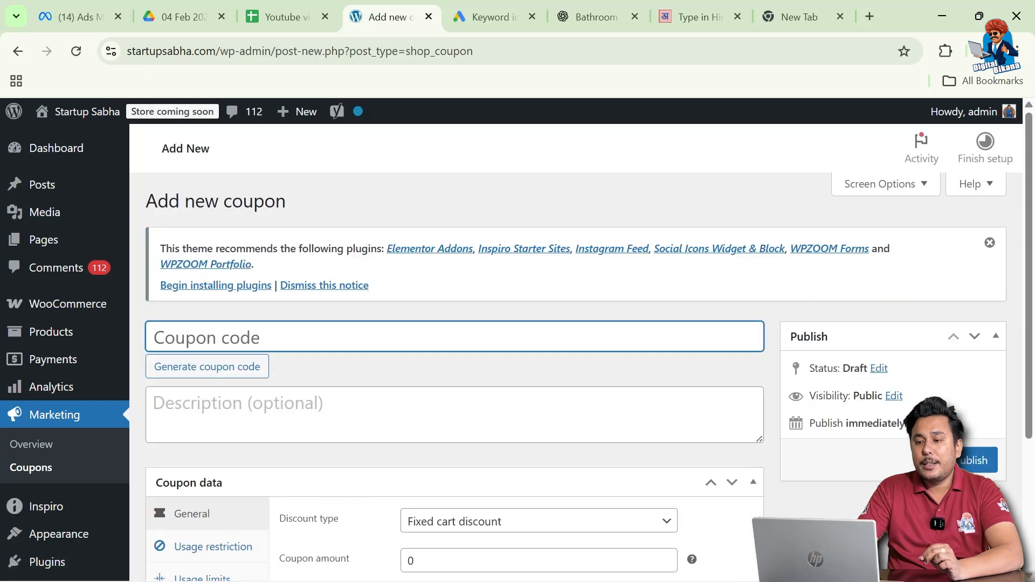
Enter NEW10 as the coupon code and "This coupon is valid till new year." as its description
scroll(315, 330, down, 1)
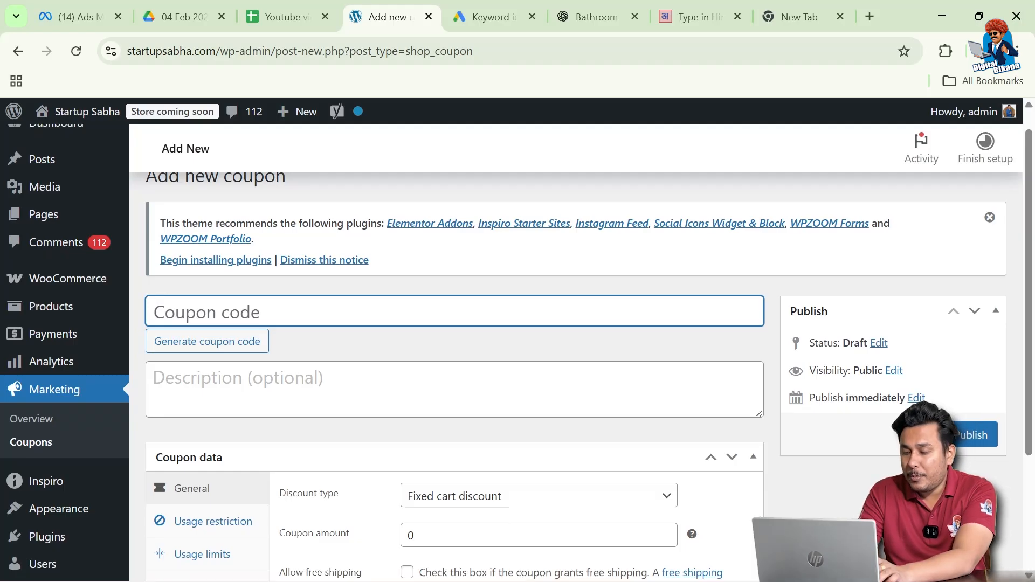
text(Ne)
key(BackSpace)
text(EW10)
click(270, 382)
text(This coupon is valid till new year)
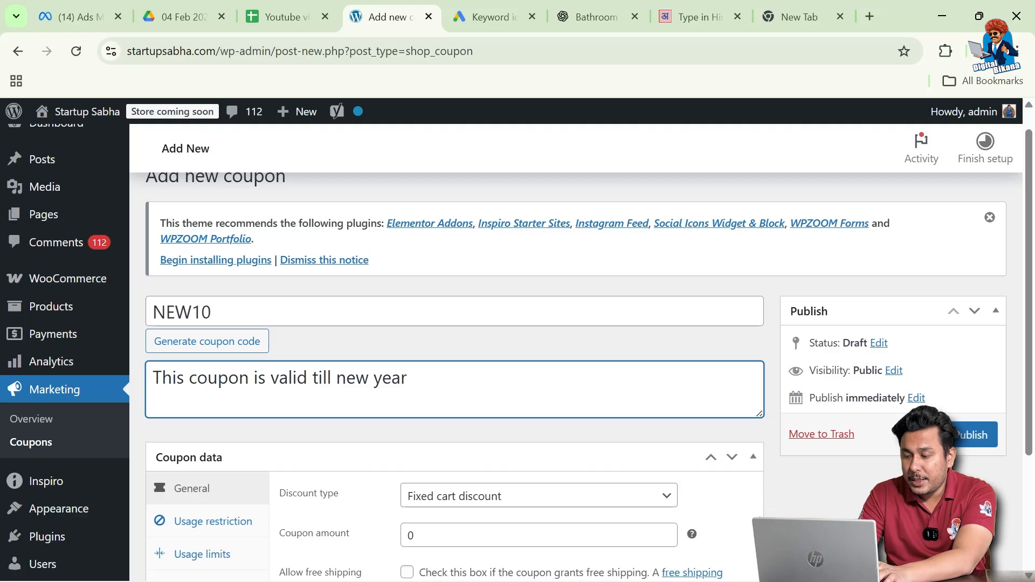
key(BackSpace)
text(.)
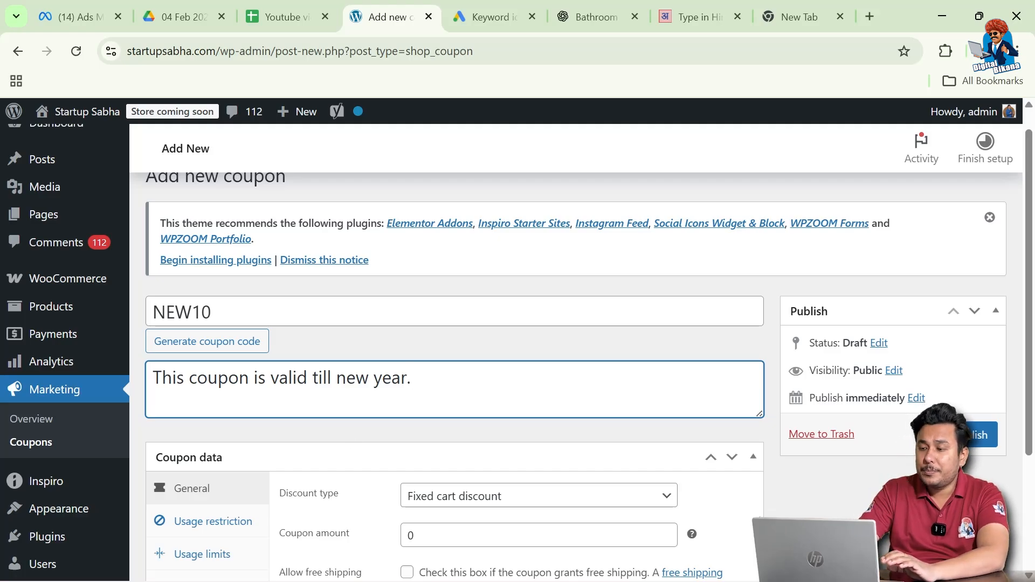
Set the coupon's discount type to Percentage discount and its amount to 10
scroll(389, 432, down, 1)
scroll(389, 424, down, 2)
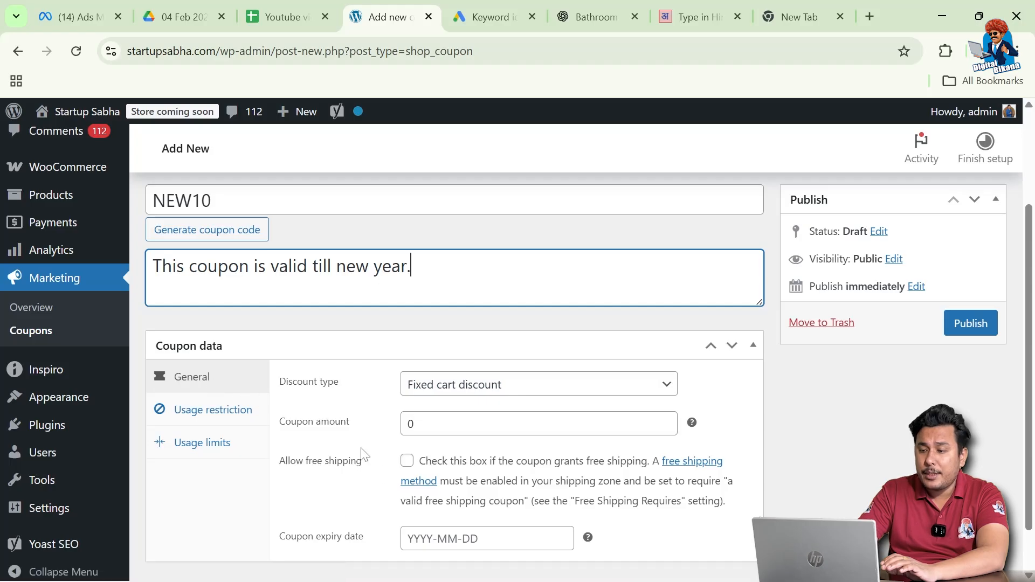
scroll(363, 455, down, 1)
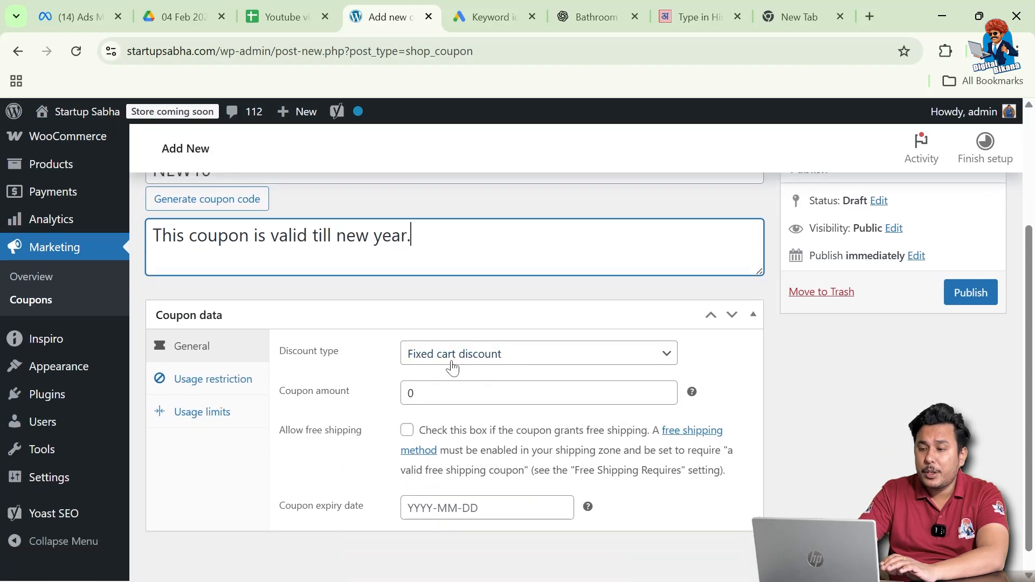
click(425, 361)
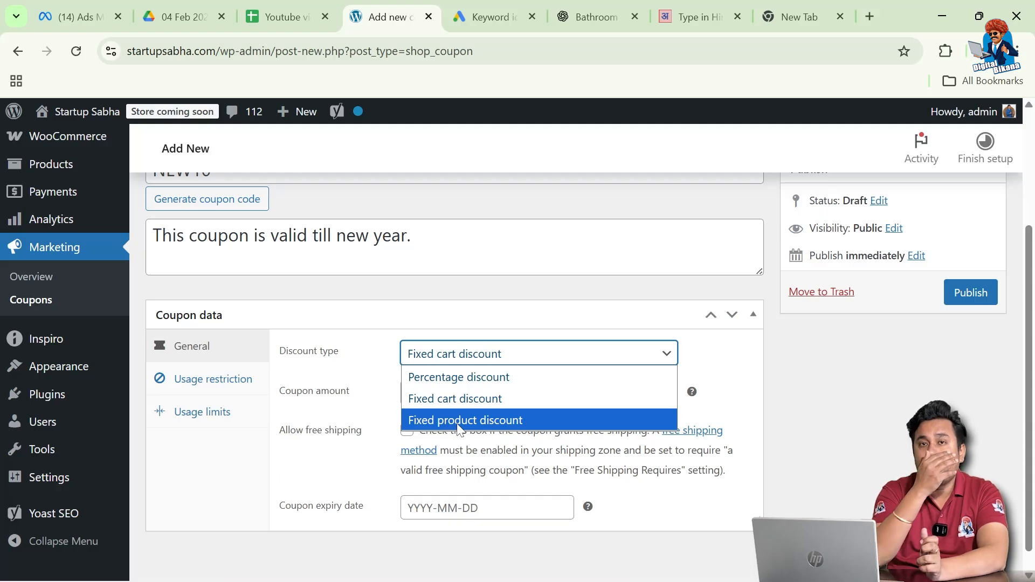
click(479, 377)
click(479, 392)
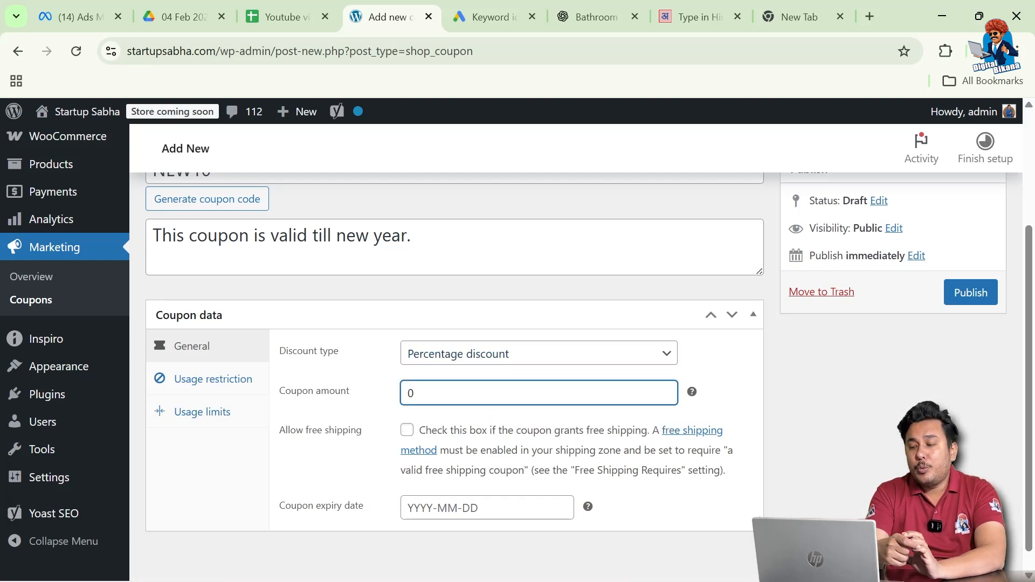
text(10)
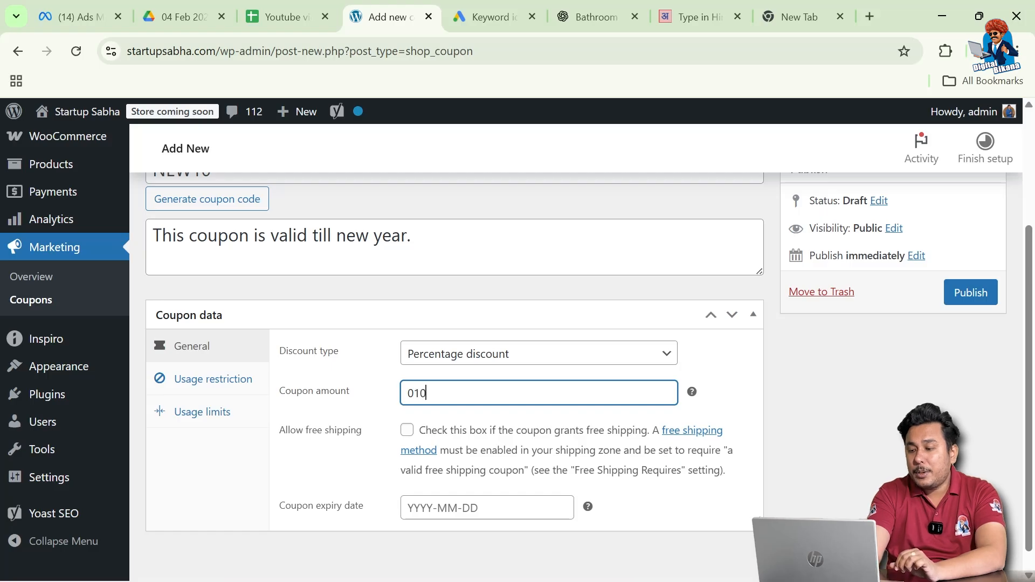
key(Left)
key(Left)
key(BackSpace)
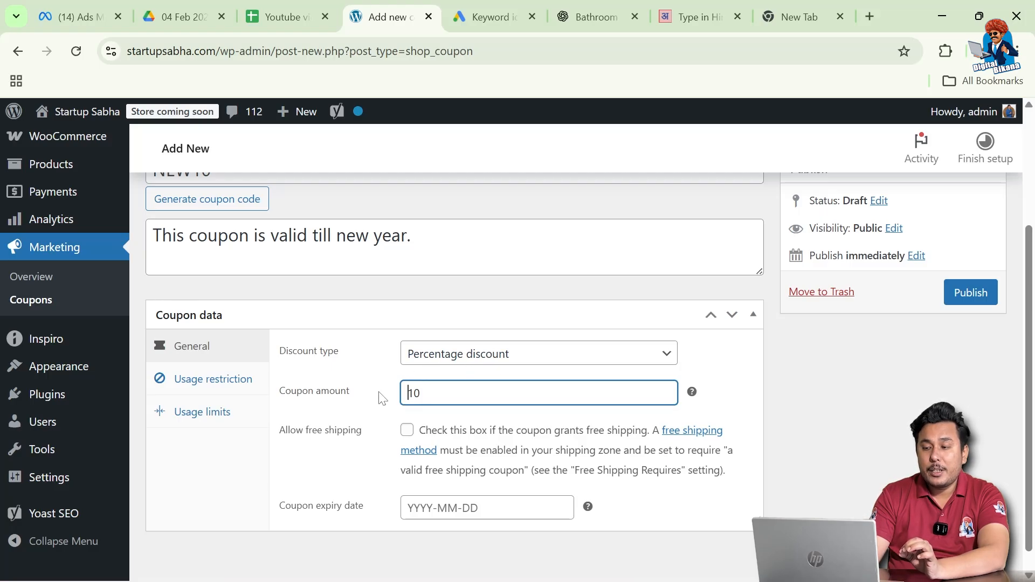
Set the coupon expiry date to 2026-12-31
scroll(381, 405, down, 1)
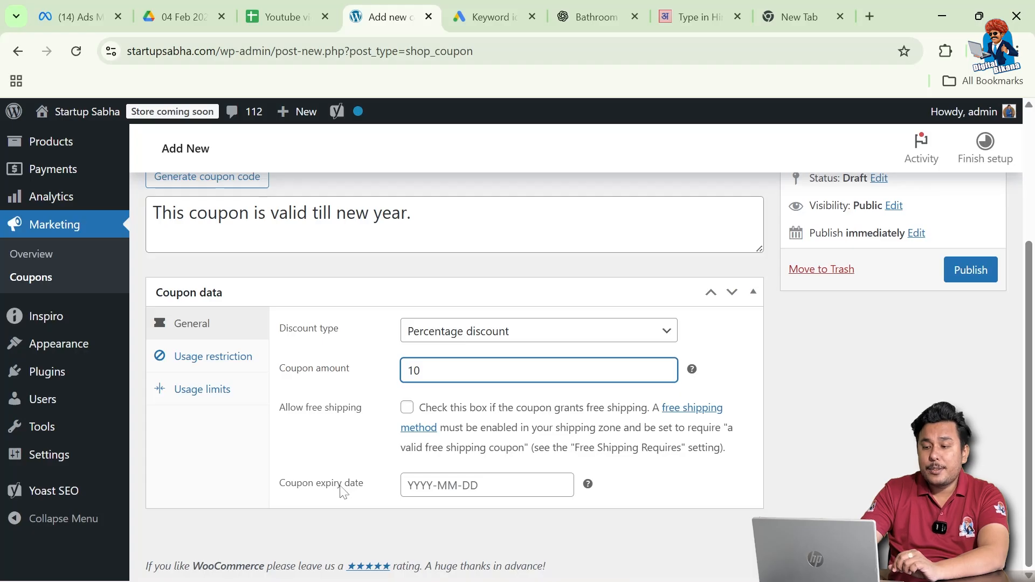
click(487, 485)
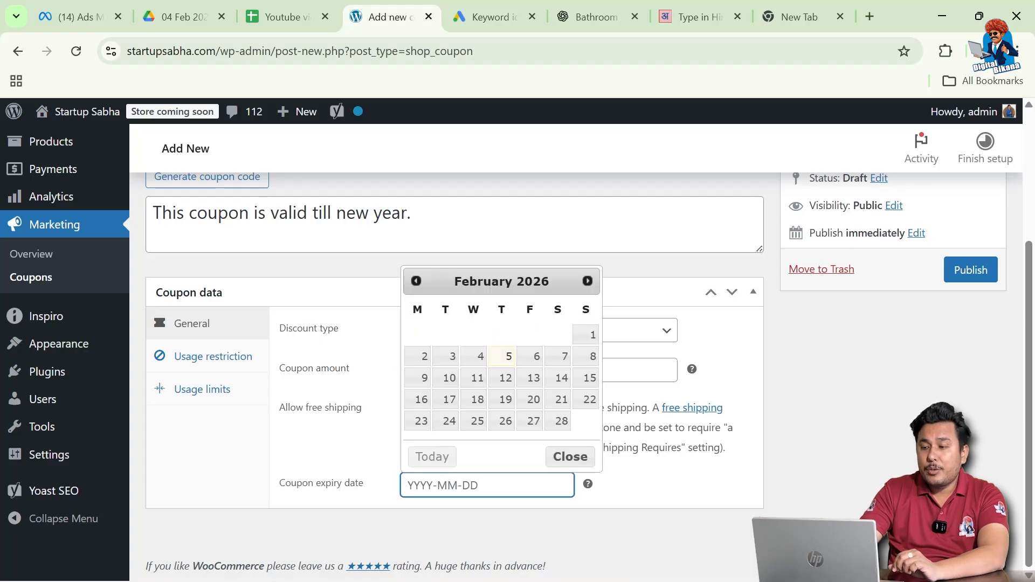
click(587, 280)
click(588, 281)
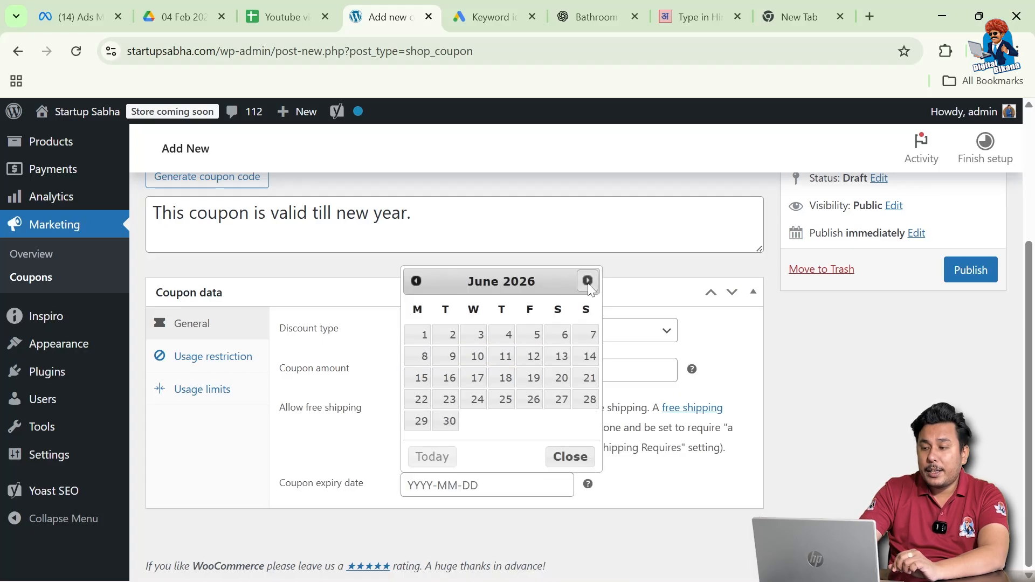
click(587, 281)
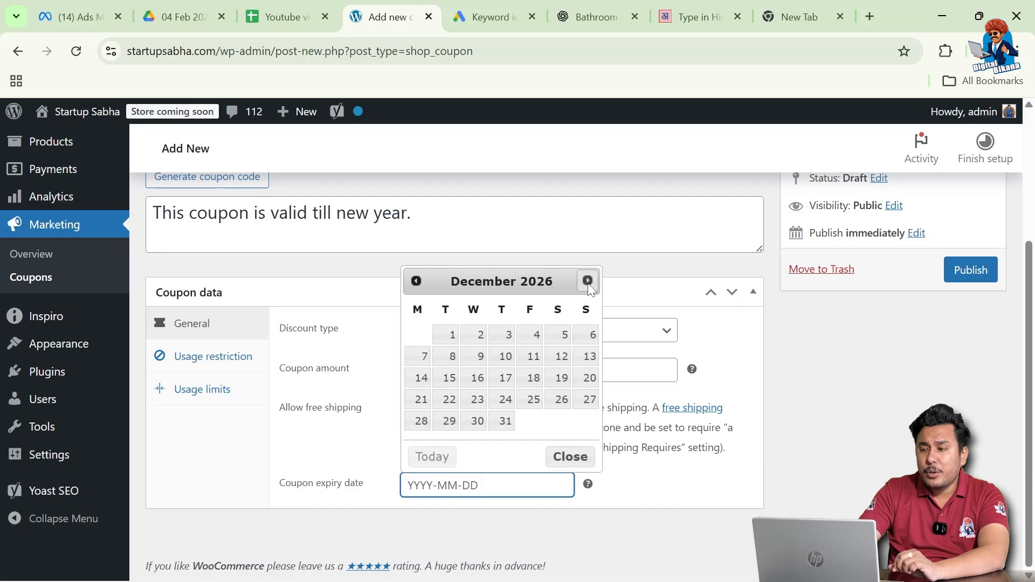
click(506, 425)
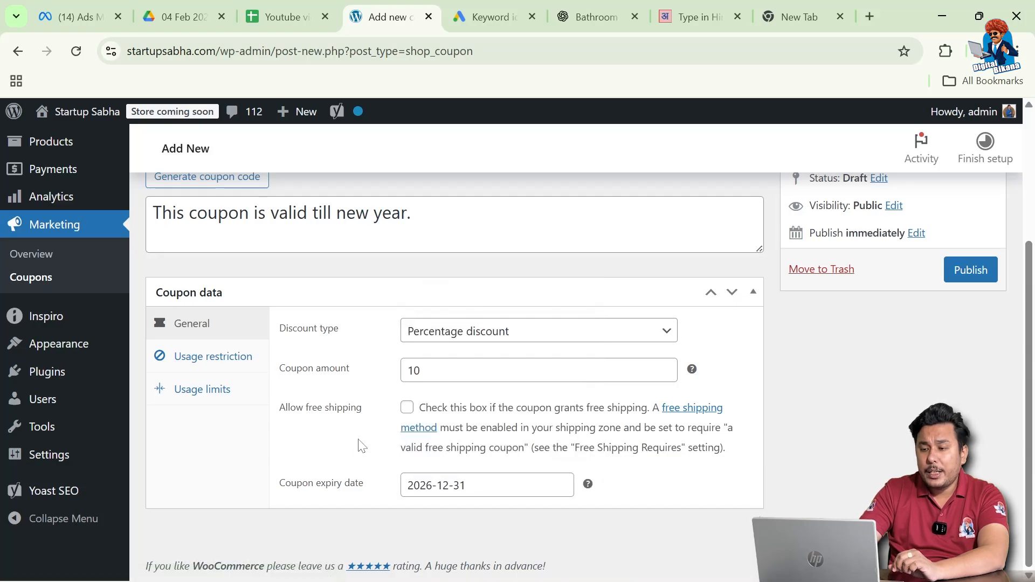
Set a minimum spend of 2000 in the coupon's usage restrictions
click(213, 366)
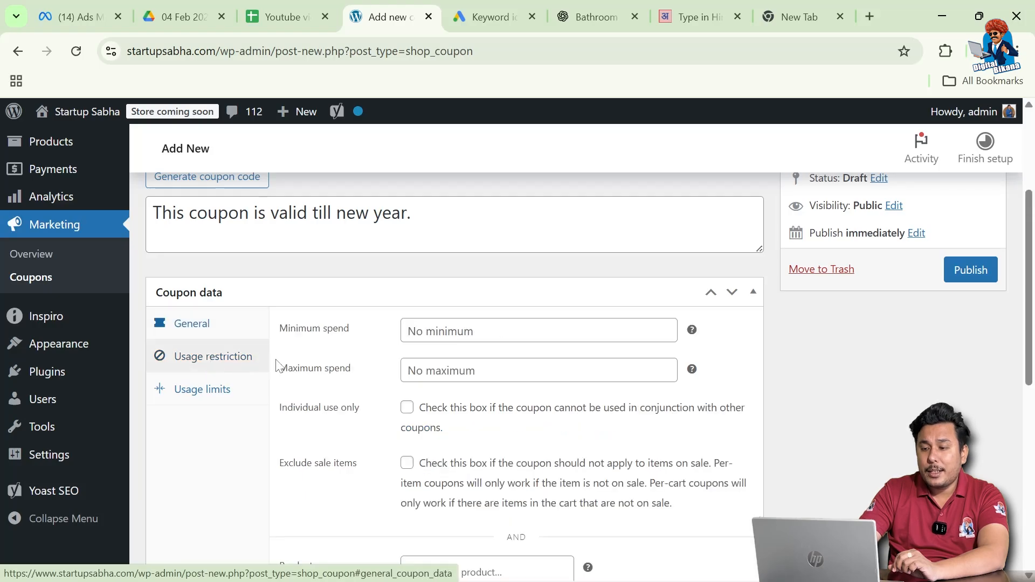
scroll(315, 424, down, 1)
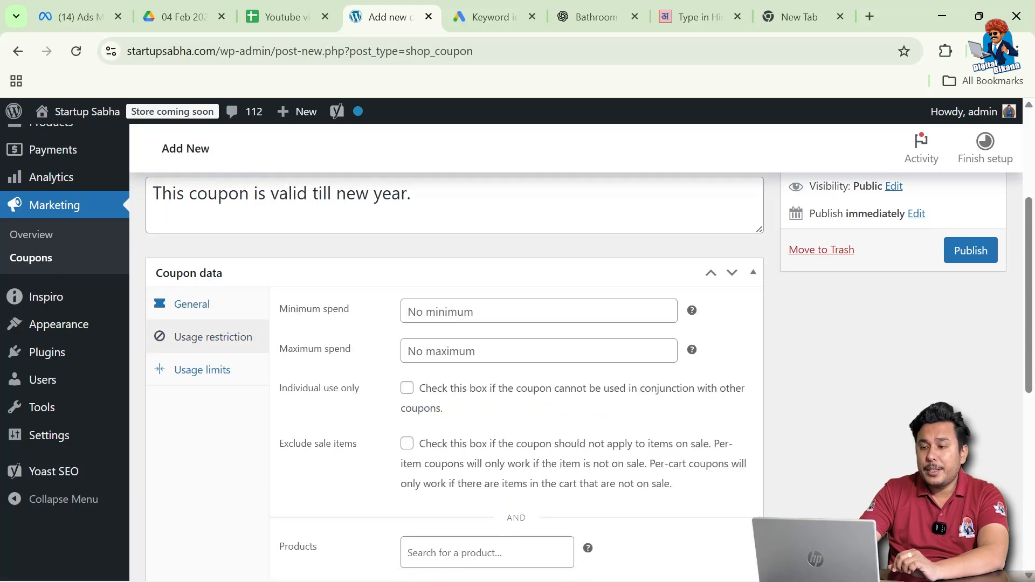
click(538, 311)
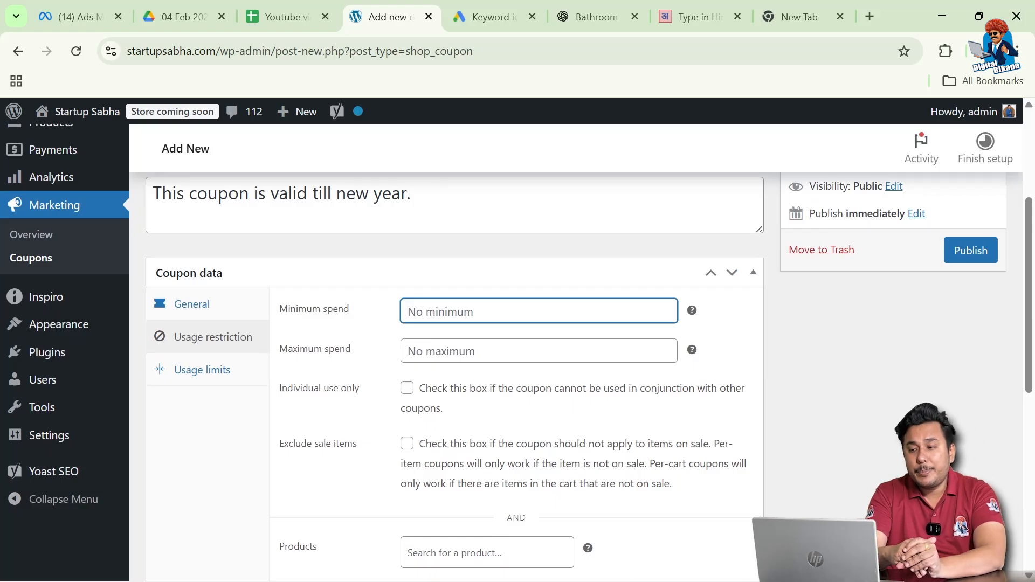
text(2000)
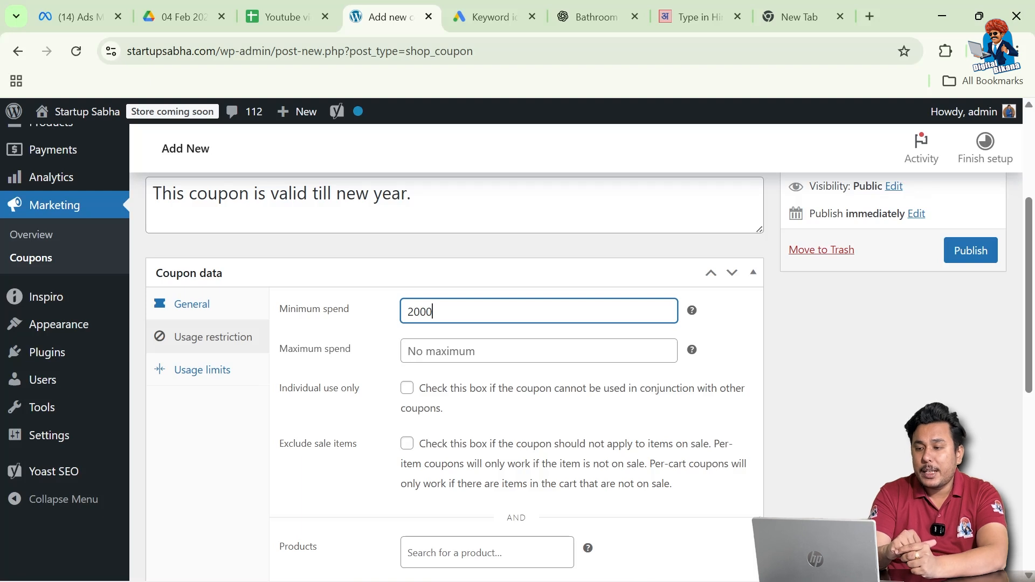
Enter a maximum spend of 10000 in the usage restrictions and clear it again
click(443, 351)
text(10000)
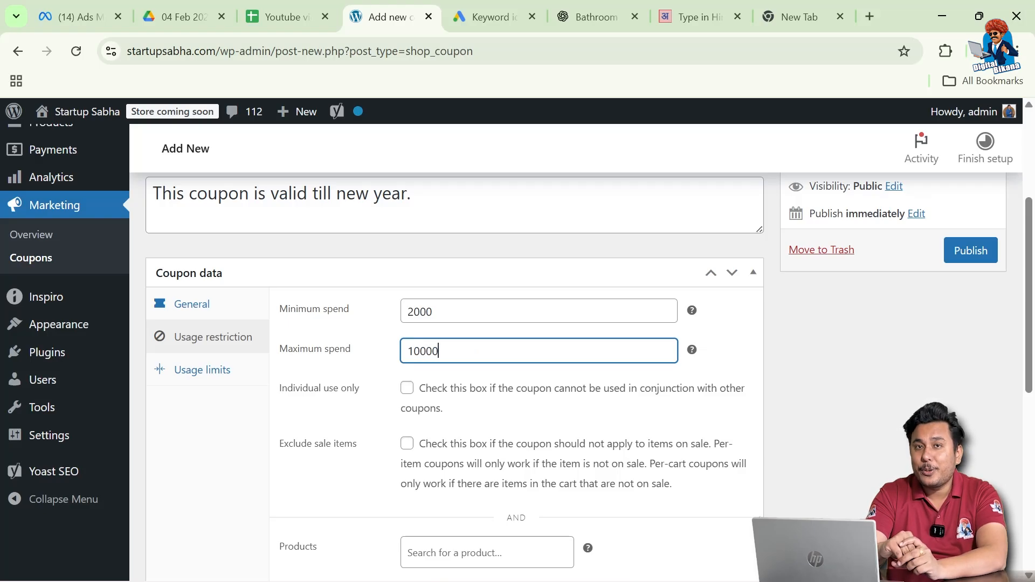
key(ctrl+a)
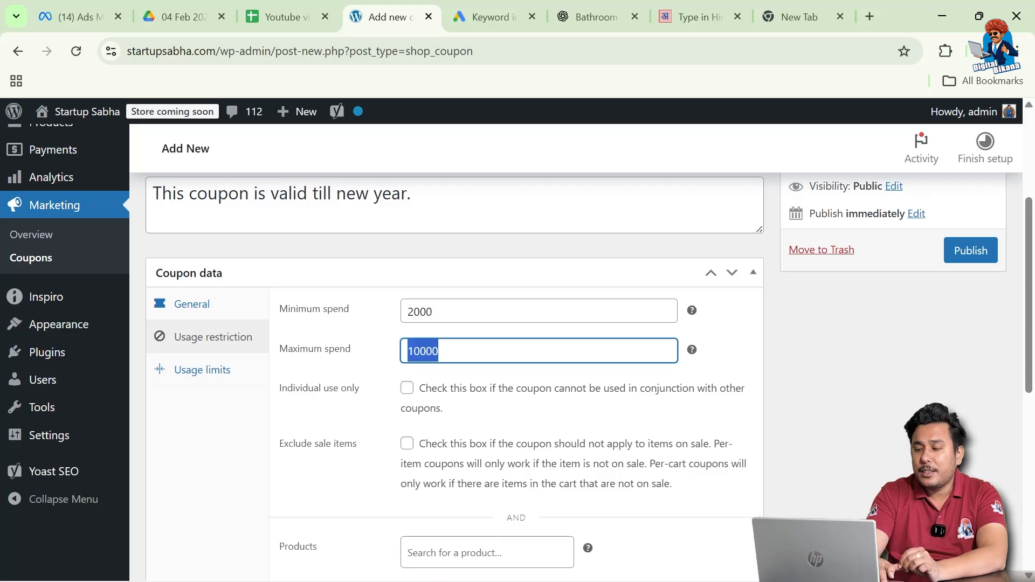
key(BackSpace)
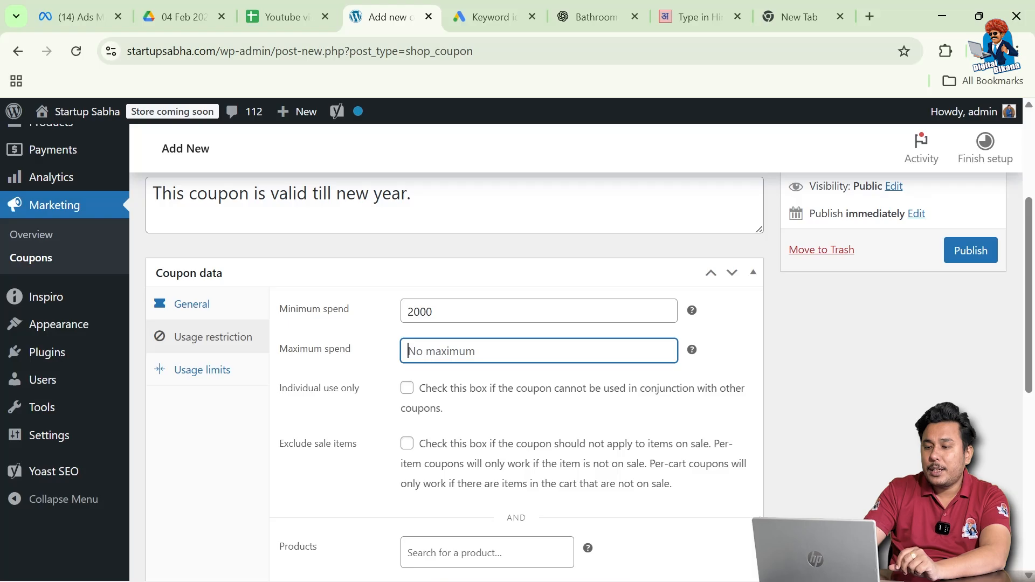
Search the coupon's applicable products for "tshirt", add the first Polo Tshirt result, and remove it again
scroll(340, 326, down, 1)
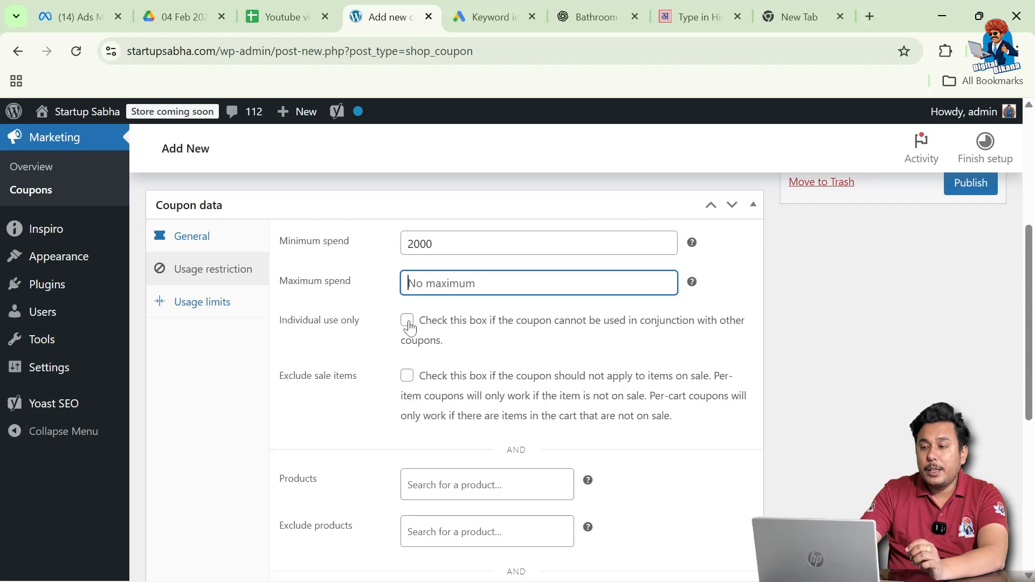
scroll(381, 354, down, 1)
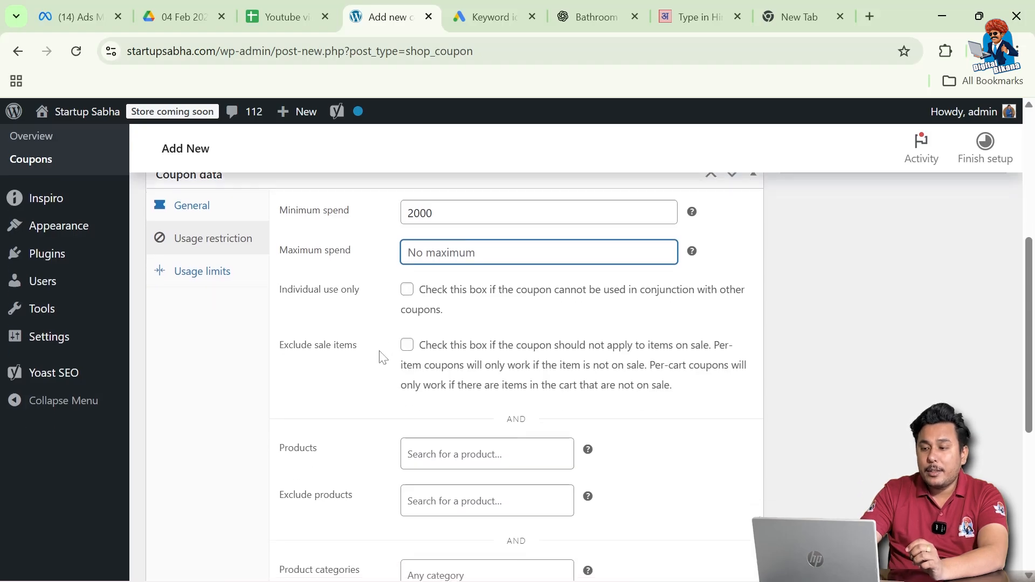
scroll(382, 358, down, 1)
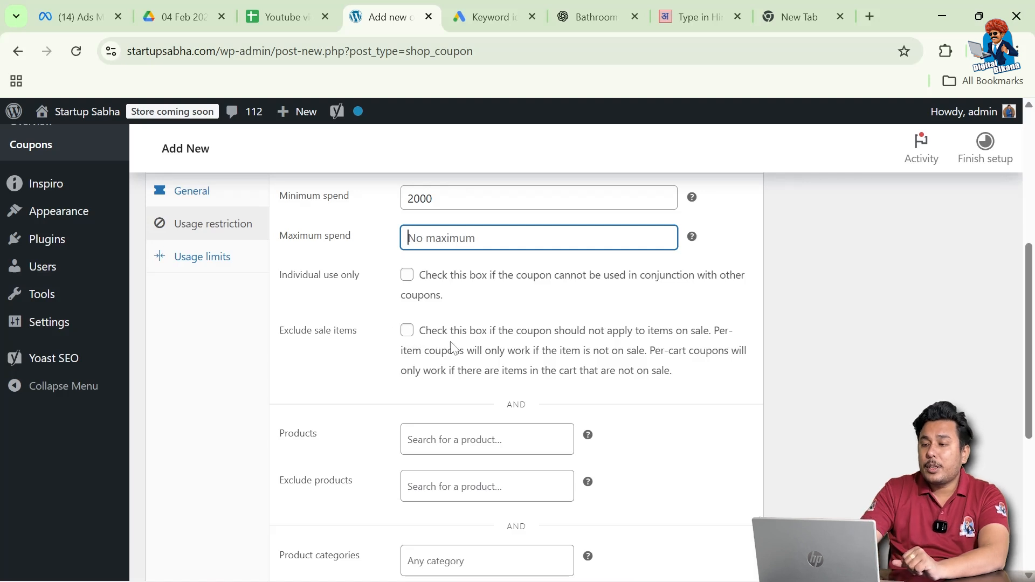
scroll(416, 363, down, 1)
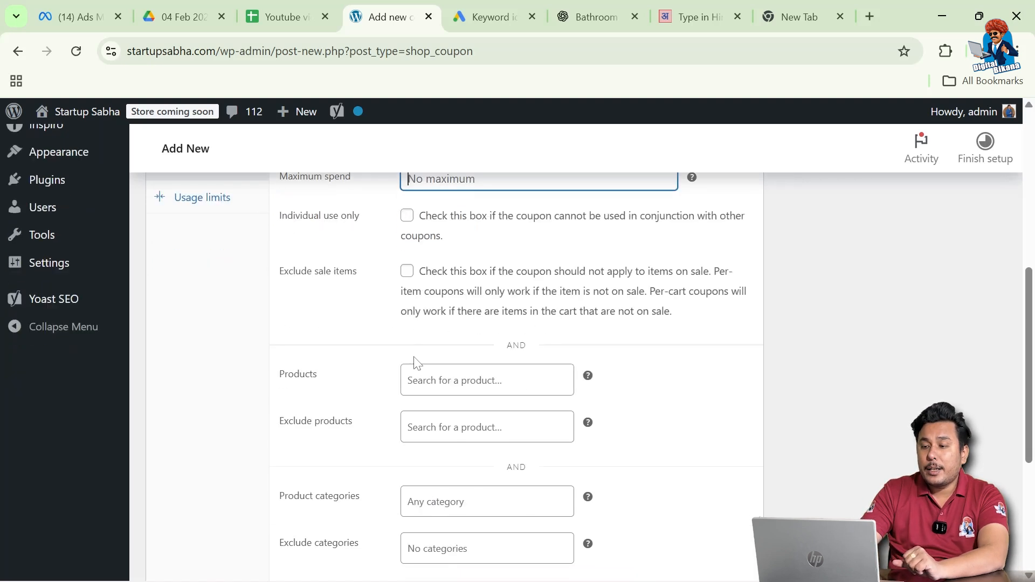
scroll(386, 393, down, 1)
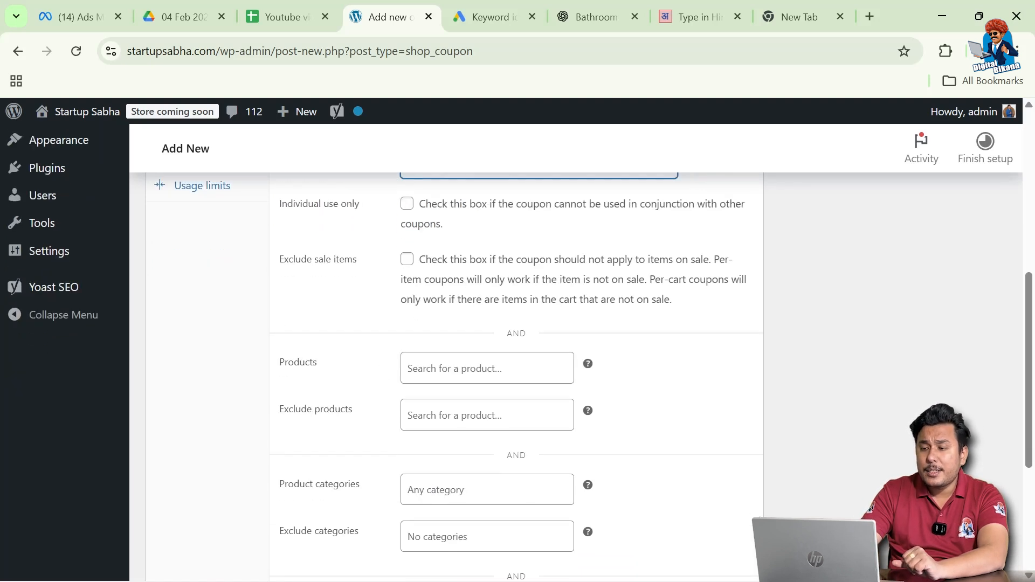
click(405, 377)
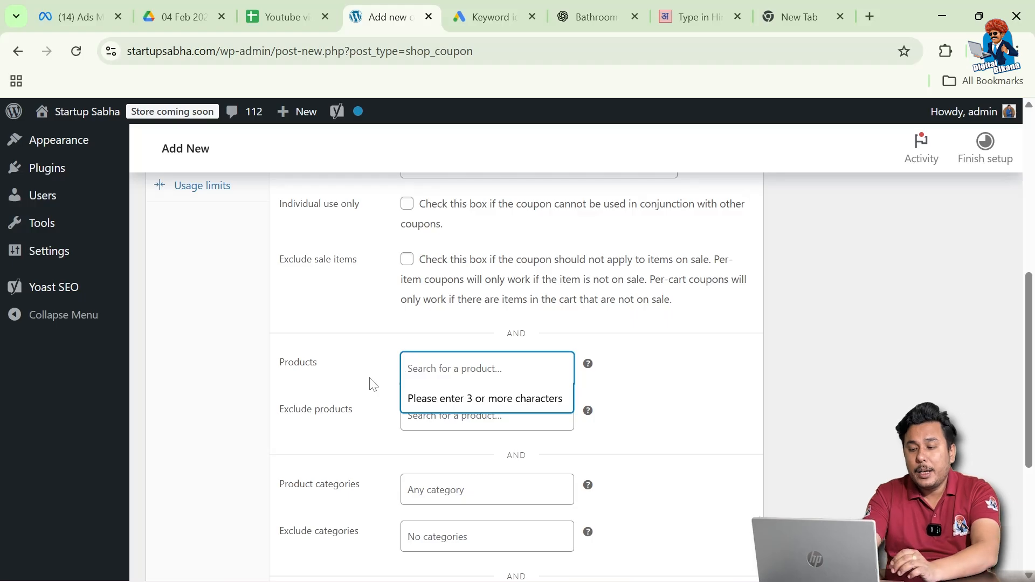
text(tshirt)
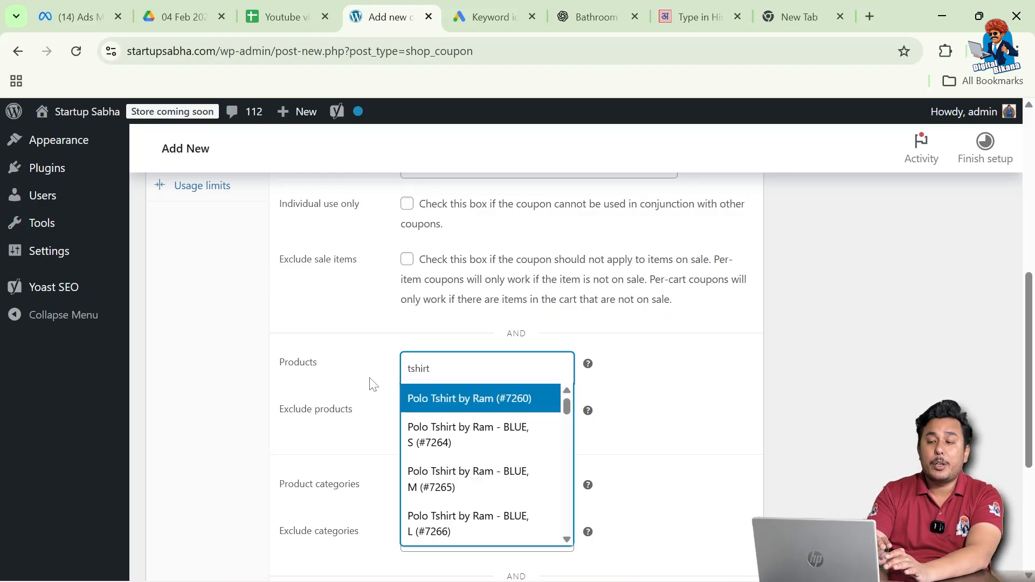
click(423, 402)
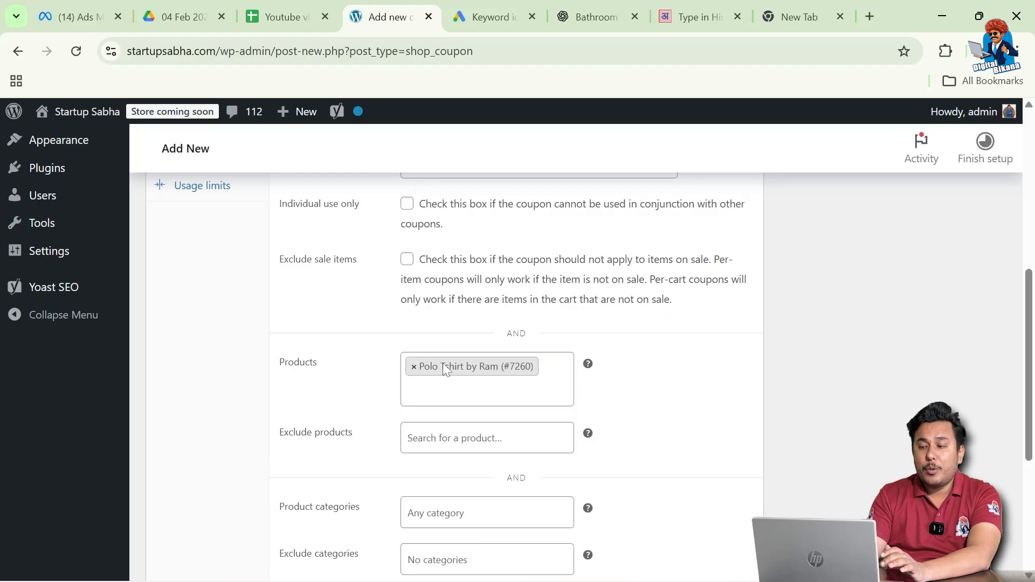
click(414, 368)
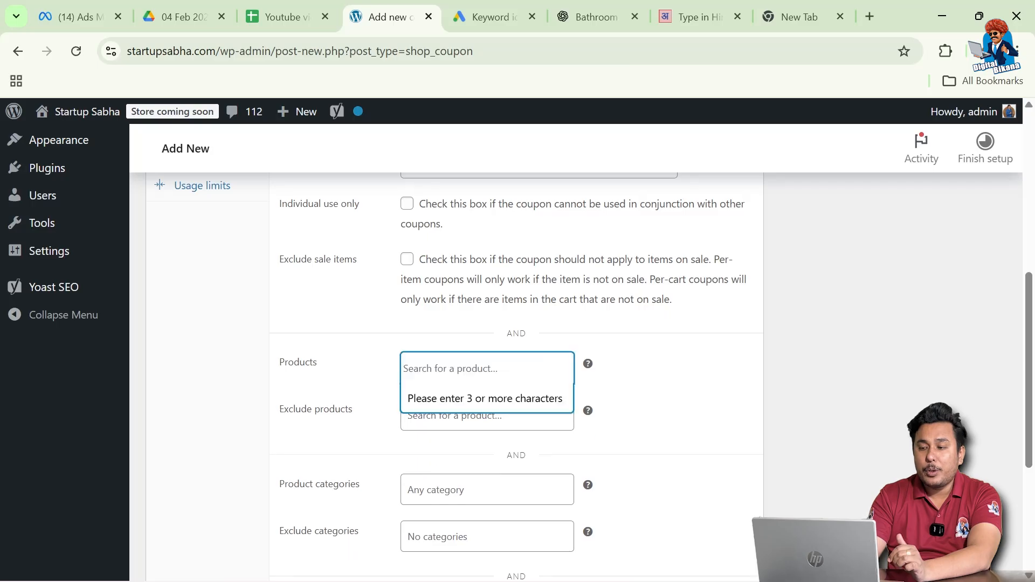
click(344, 385)
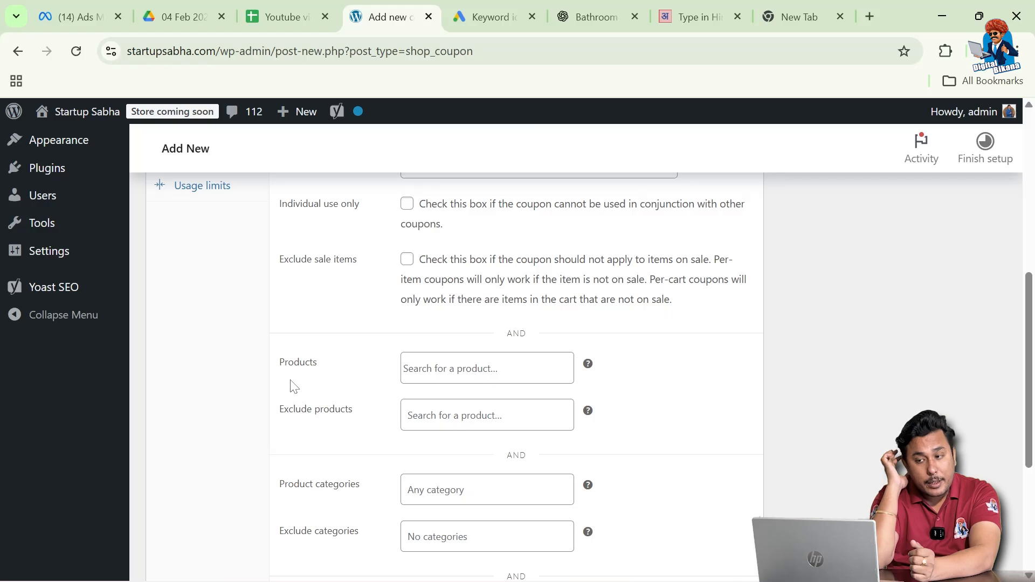
scroll(365, 432, down, 1)
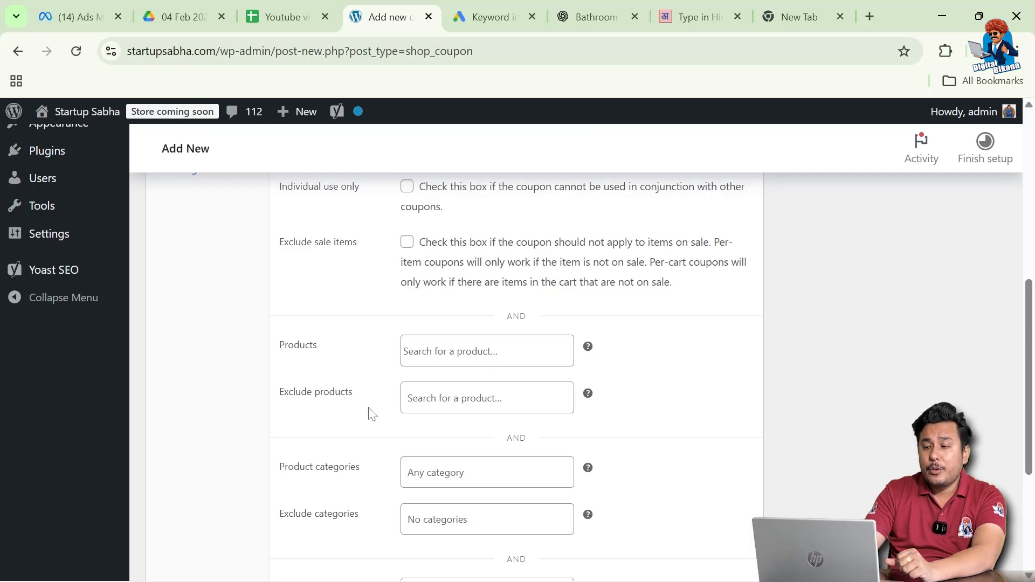
Review the remaining usage restrictions for products, categories, allowed emails and brands
scroll(371, 414, down, 2)
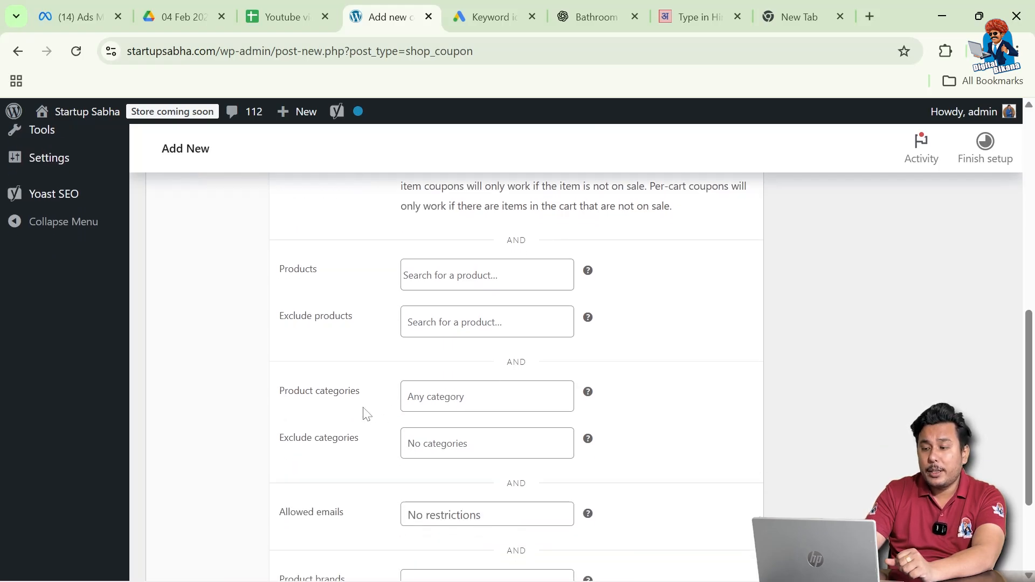
scroll(367, 414, down, 1)
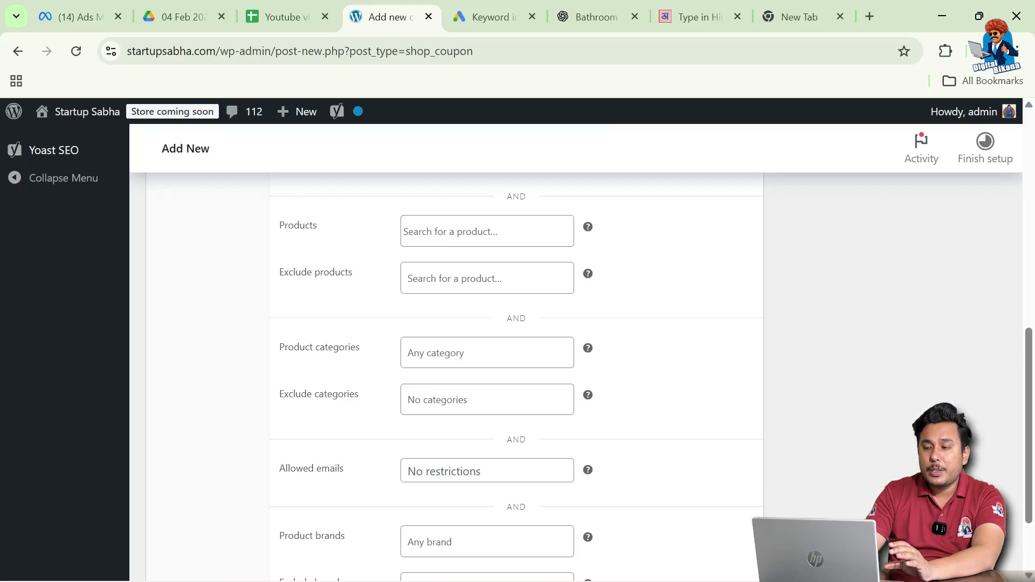
scroll(393, 434, down, 1)
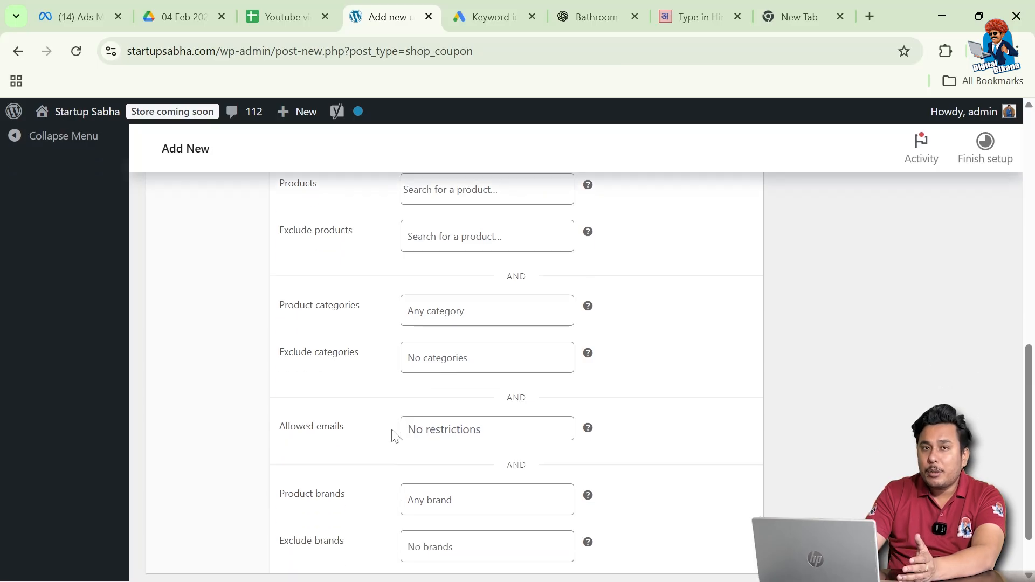
scroll(393, 434, down, 1)
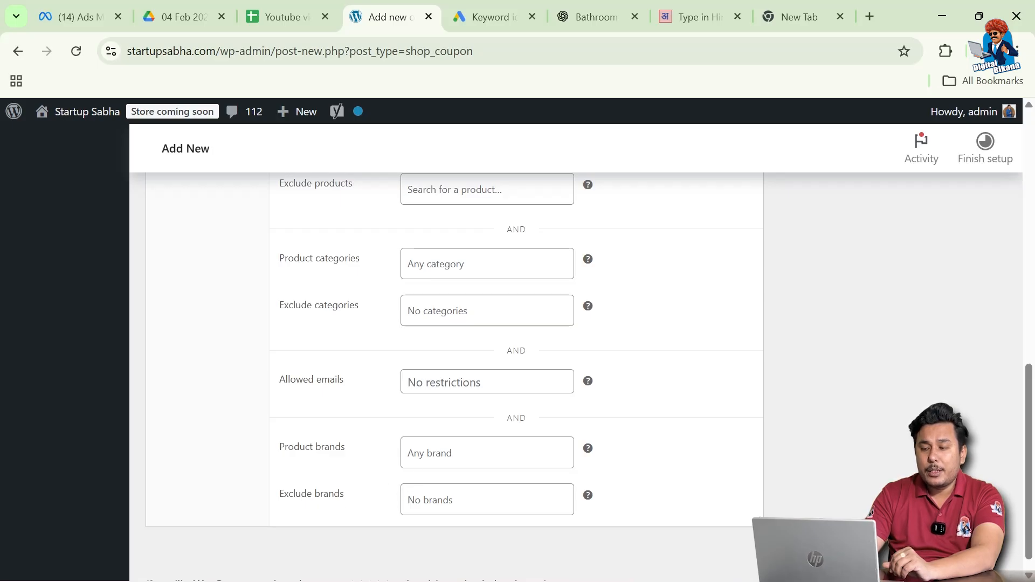
scroll(344, 457, up, 6)
scroll(250, 413, up, 1)
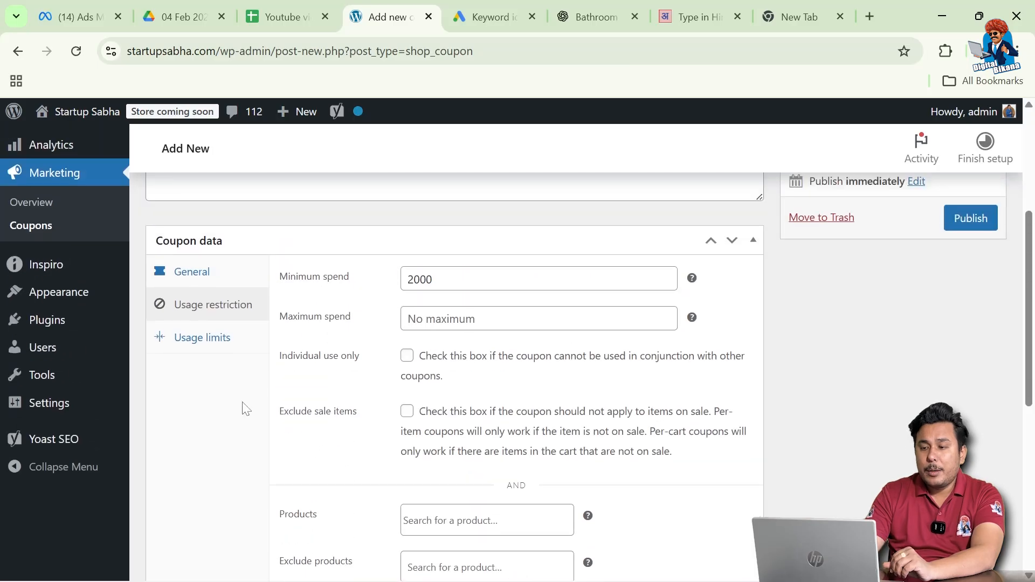
Set the coupon's usage limits to 1 per user and 100 per coupon
click(219, 346)
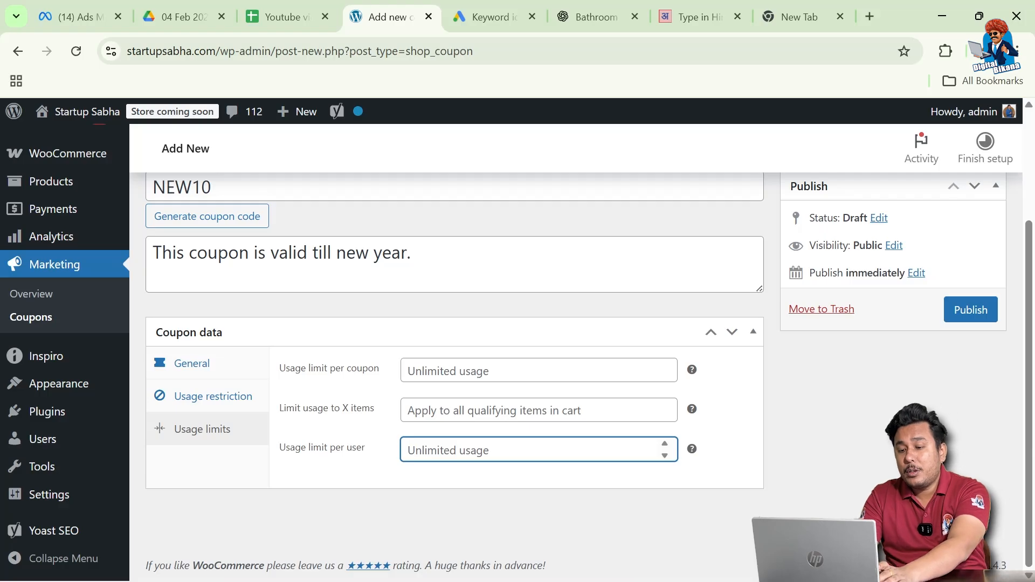
text(1)
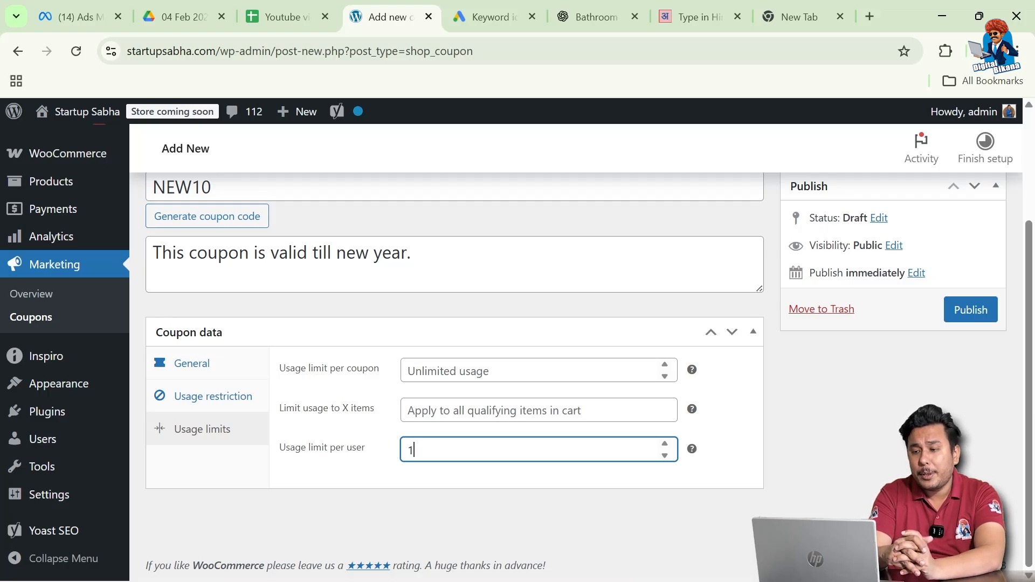
click(314, 375)
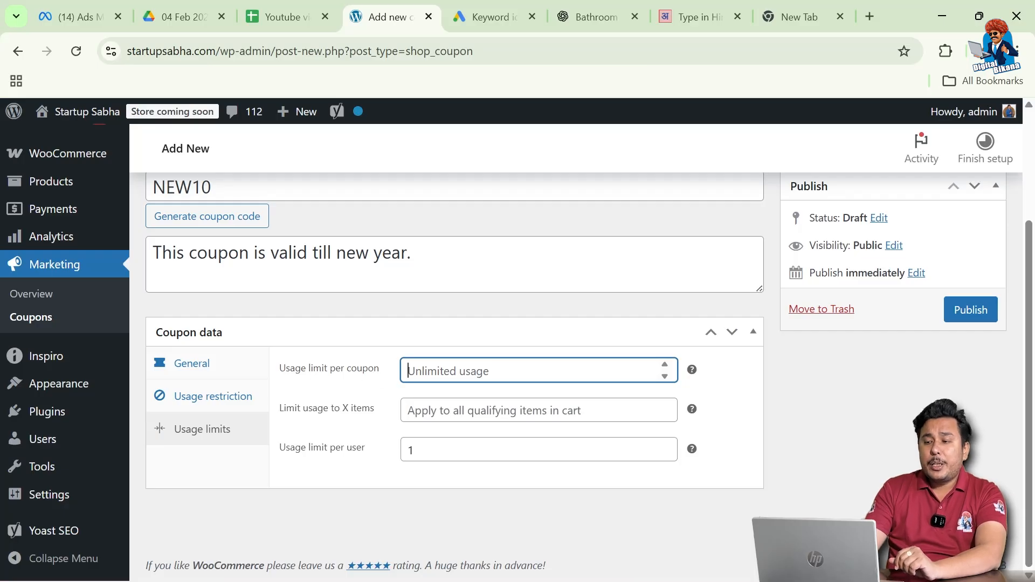
text(100)
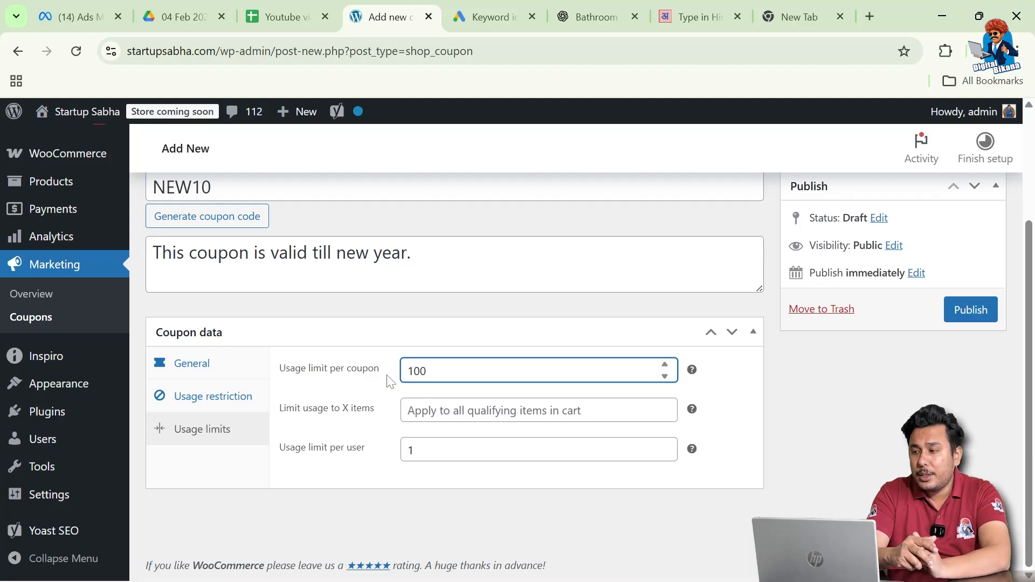
Check the coupon details and publish the NEW10 coupon
scroll(539, 410, up, 3)
scroll(539, 409, down, 3)
click(962, 323)
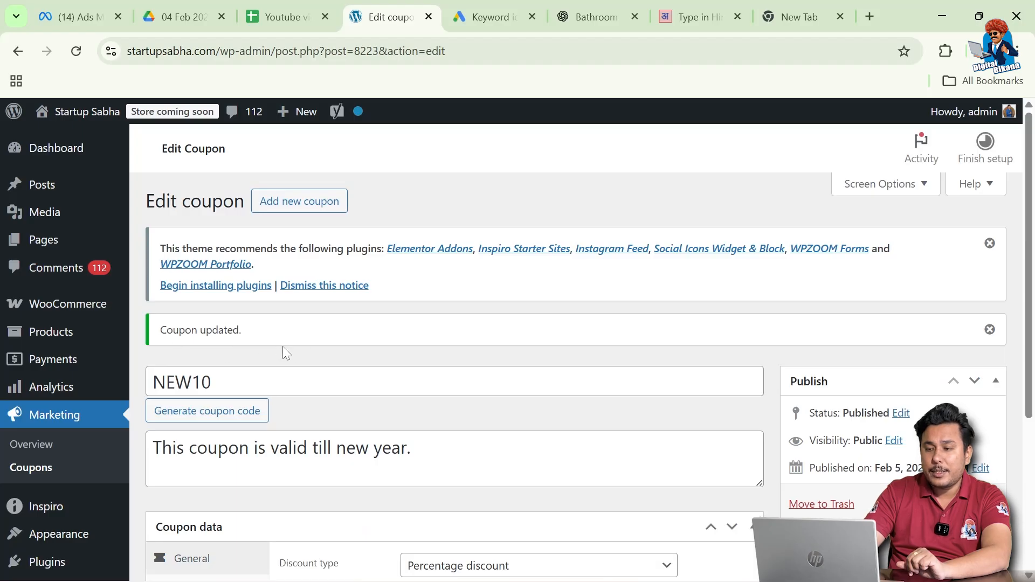
View the Digital Bikana T-Shirt from the full product list, add it to the cart and open the cart
mouse_move(74, 340)
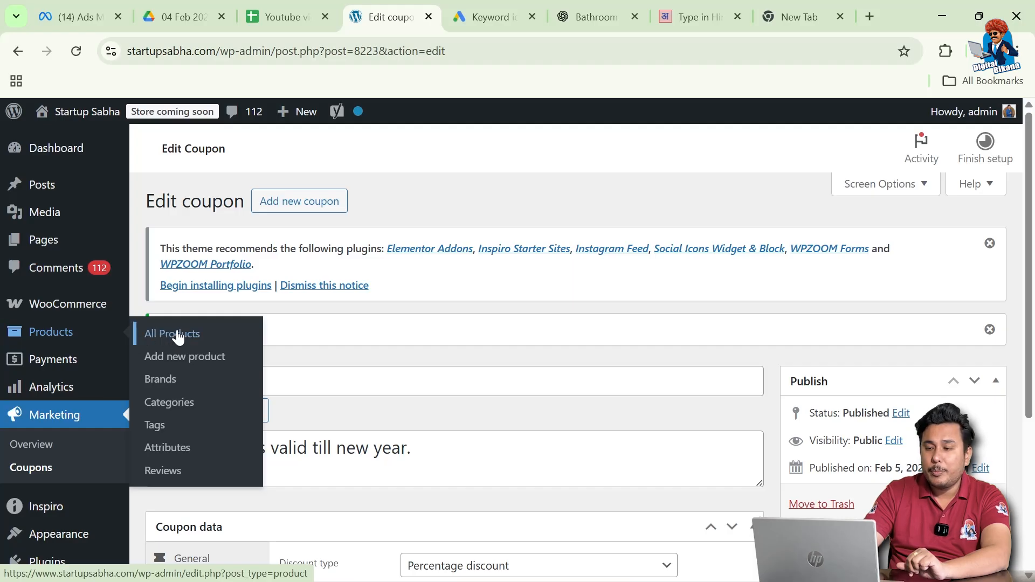
click(178, 337)
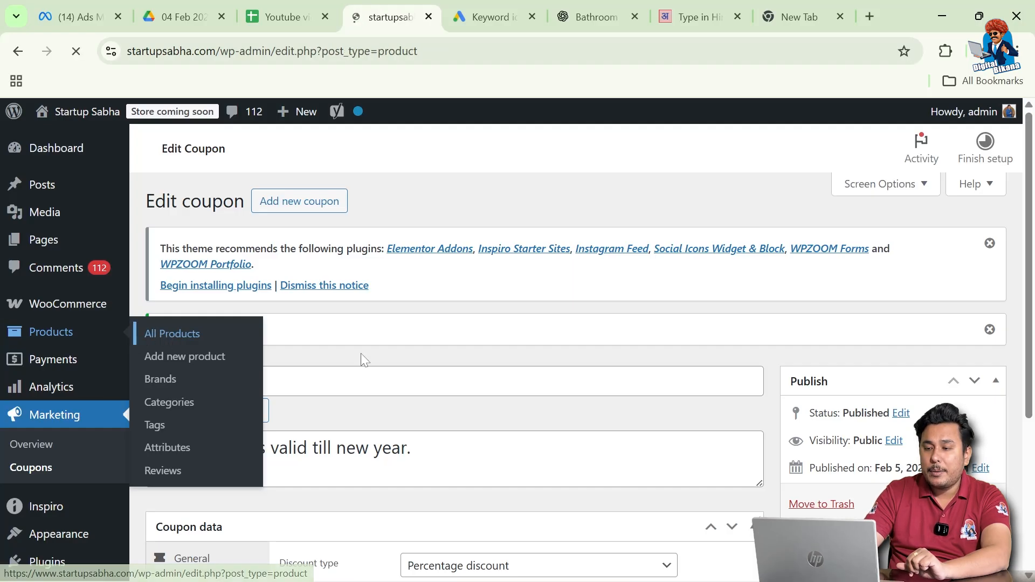
scroll(312, 287, down, 5)
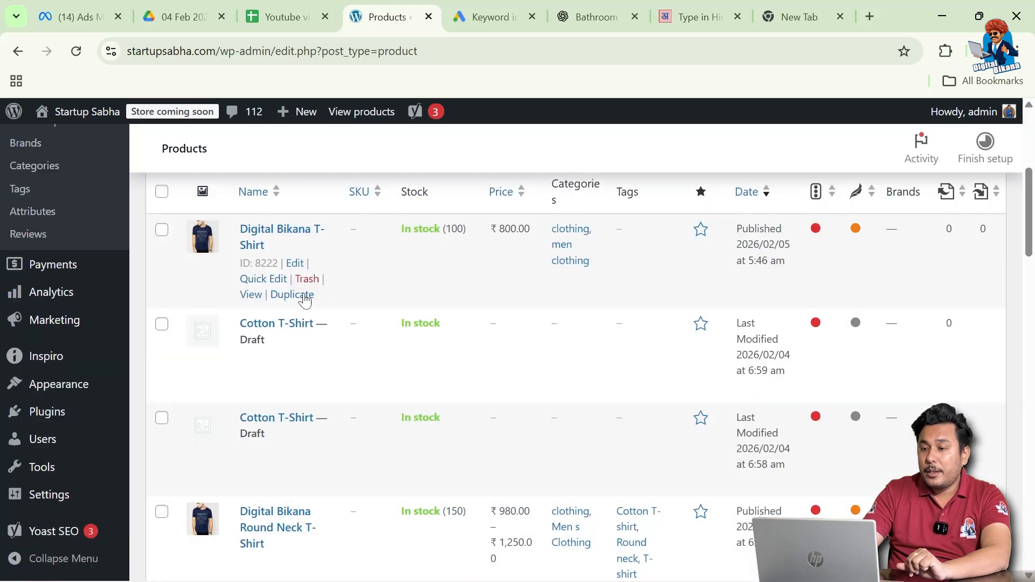
click(257, 297)
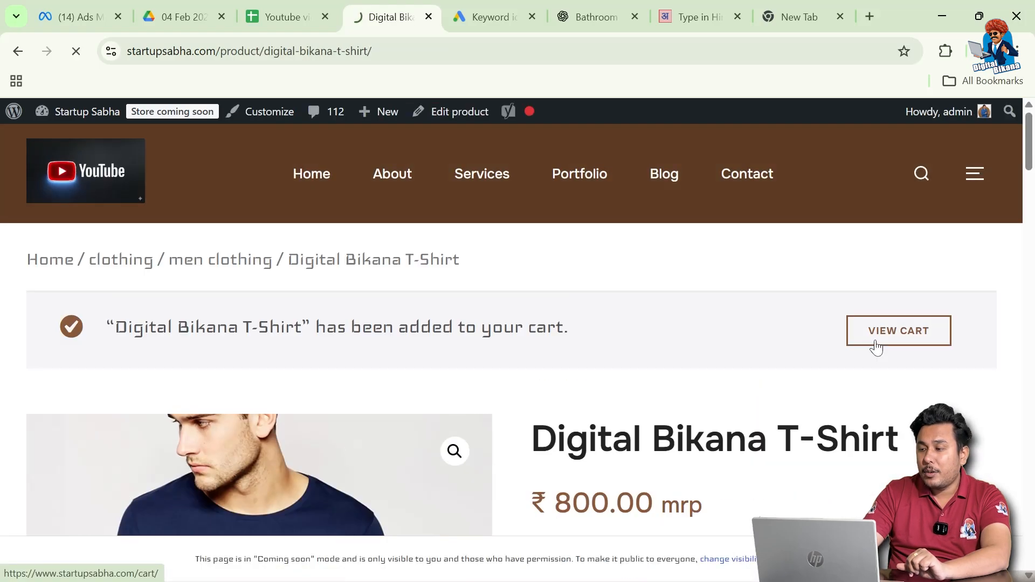
click(873, 340)
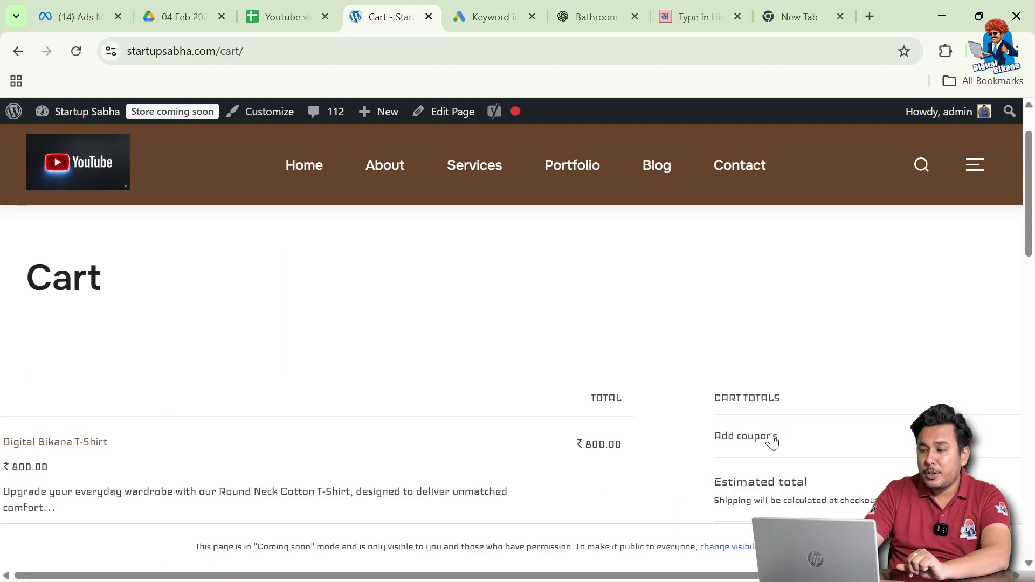
Try to apply the coupon code New10 to the cart containing one Digital Bikana T-Shirt
click(748, 437)
scroll(768, 438, down, 1)
text(New10)
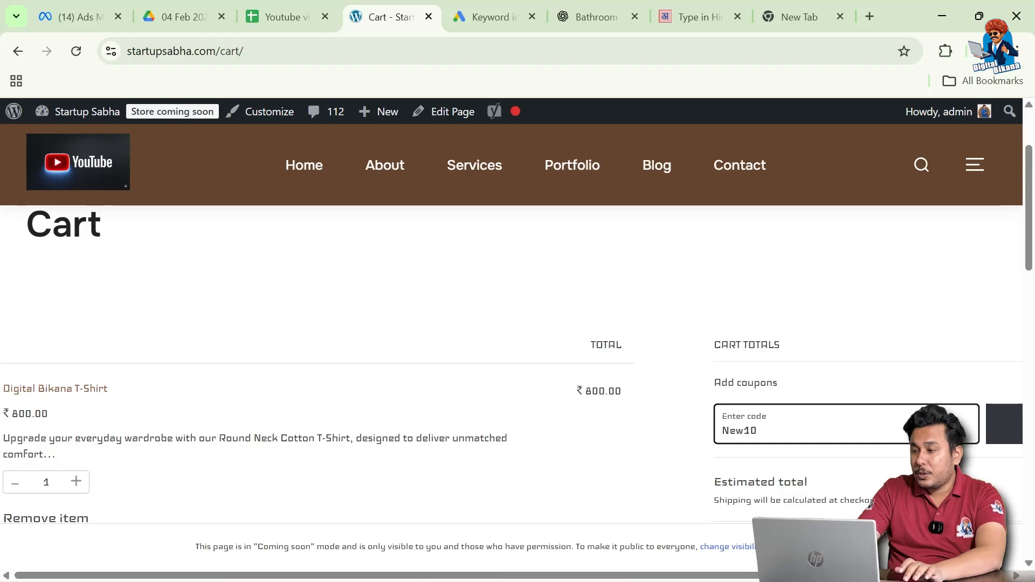
click(995, 426)
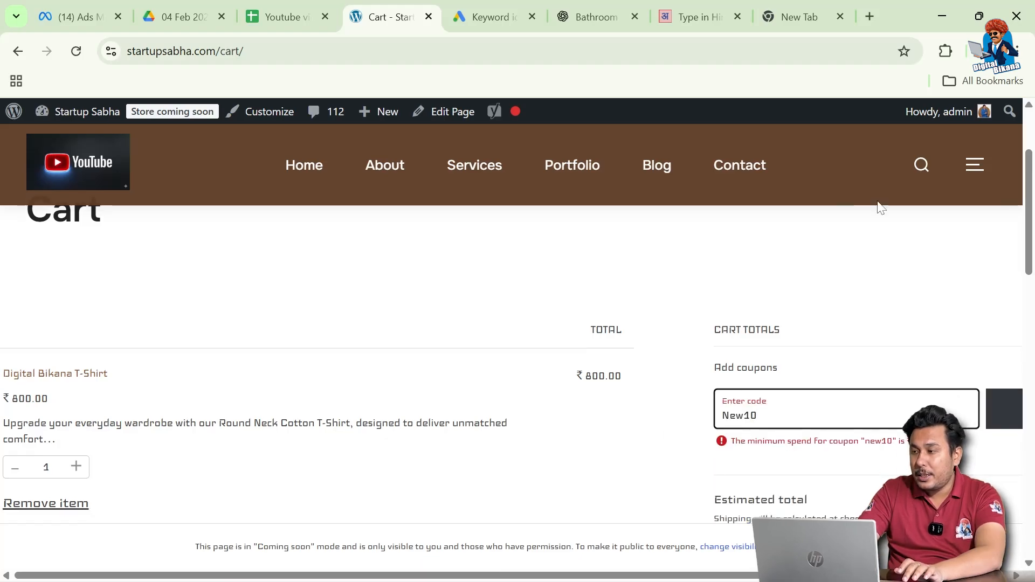
Set the browser's page zoom to 80% for the cart page
click(1017, 51)
click(908, 373)
click(908, 373)
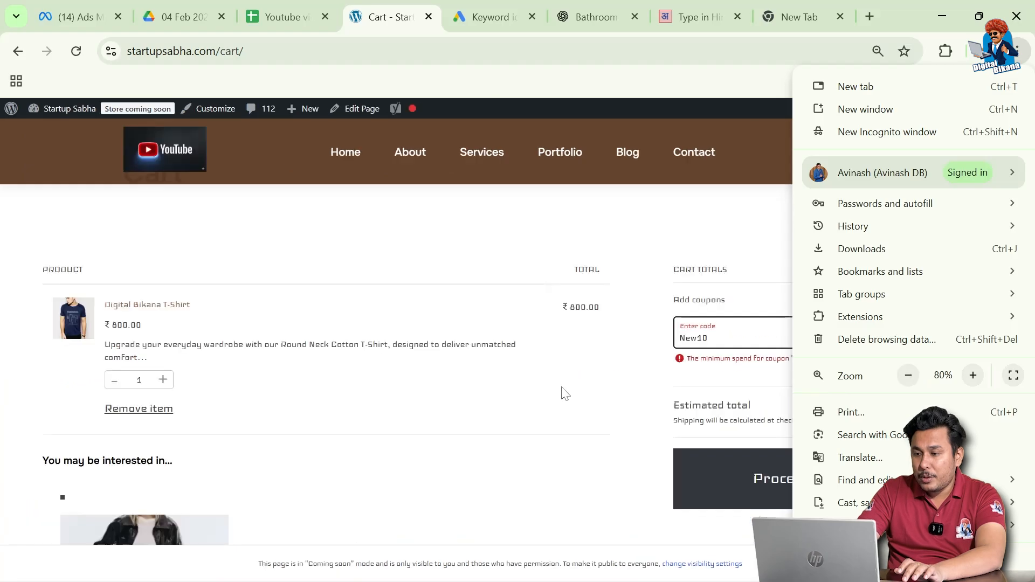
click(563, 389)
Raise the Digital Bikana T-Shirt quantity to 4 and apply the coupon code New10 to the cart
click(163, 381)
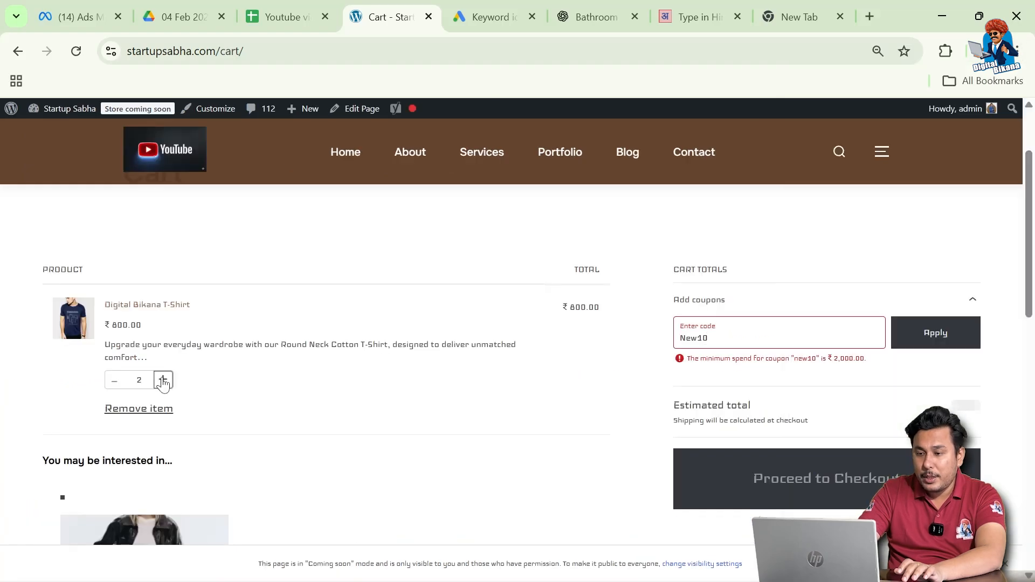
click(163, 381)
click(163, 380)
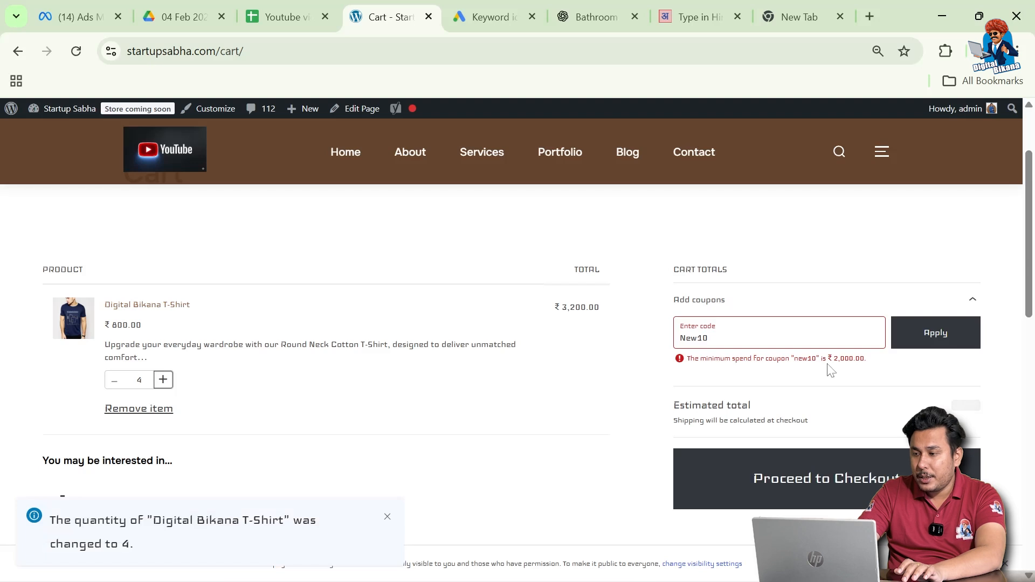
click(944, 340)
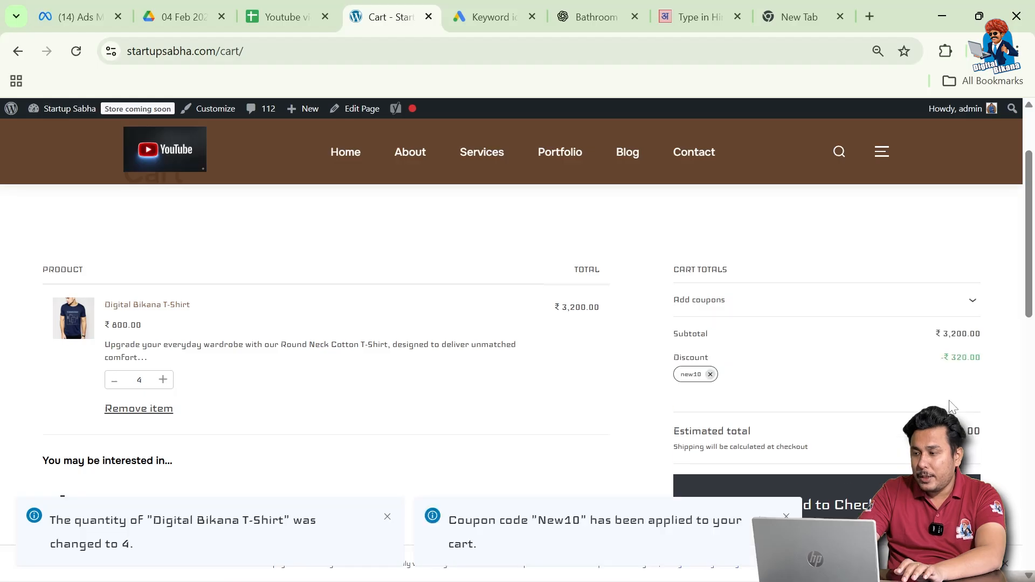
drag(978, 373, 939, 362)
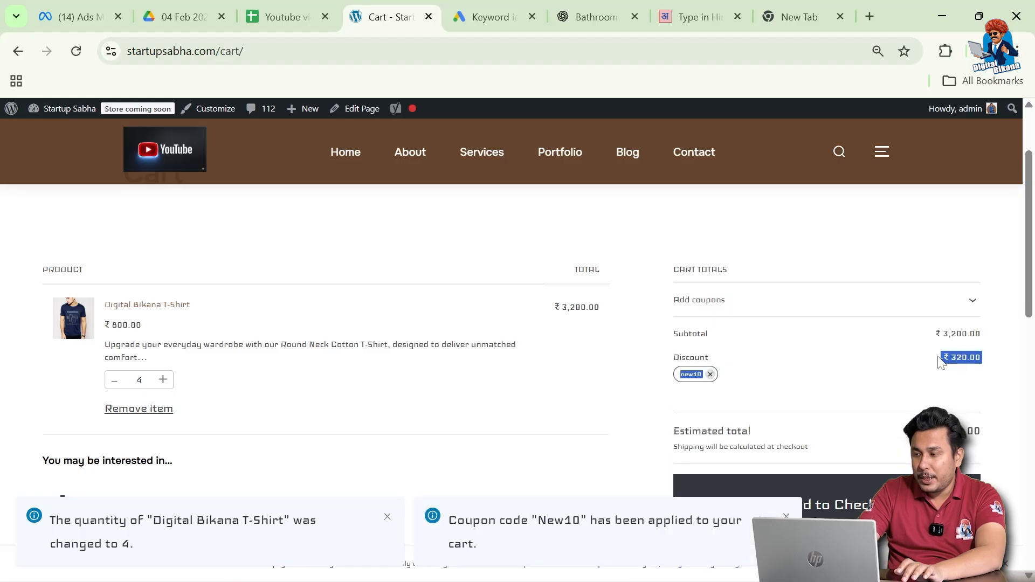
click(929, 369)
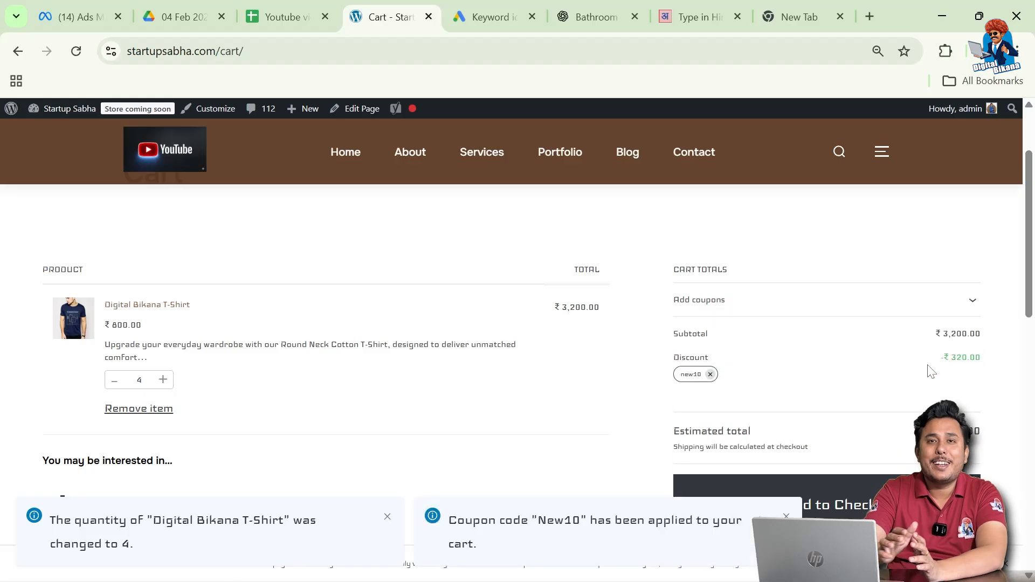